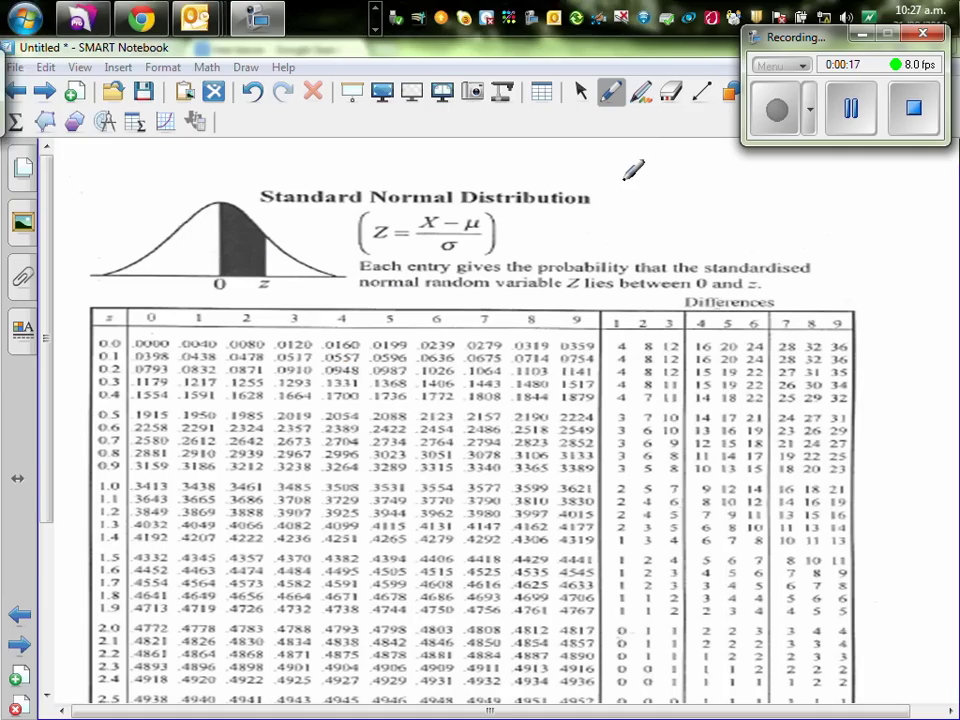
Handwrite Z = (X − μ)/σ in ink to the right of the Standard Normal Distribution title.
mouse_move(632, 181)
mouse_down()
mouse_move(640, 195)
mouse_move(669, 186)
mouse_up()
drag(657, 193, 762, 186)
mouse_move(694, 198)
mouse_down()
mouse_move(748, 194)
mouse_move(712, 213)
mouse_up()
drag(685, 172, 681, 210)
drag(764, 170, 765, 208)
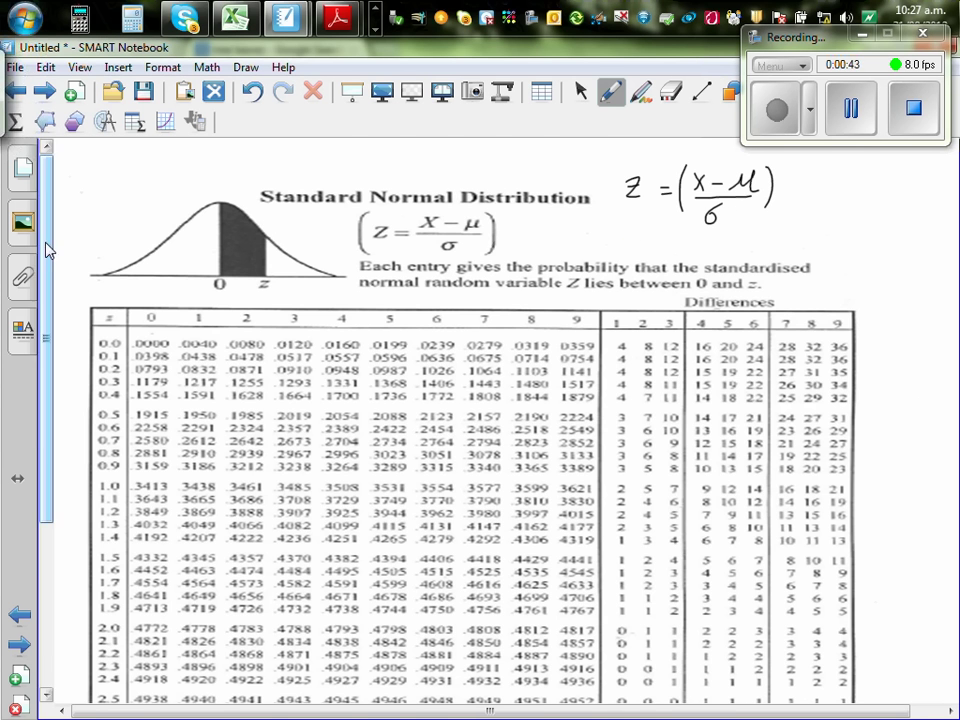
scroll(56, 396, down, 5)
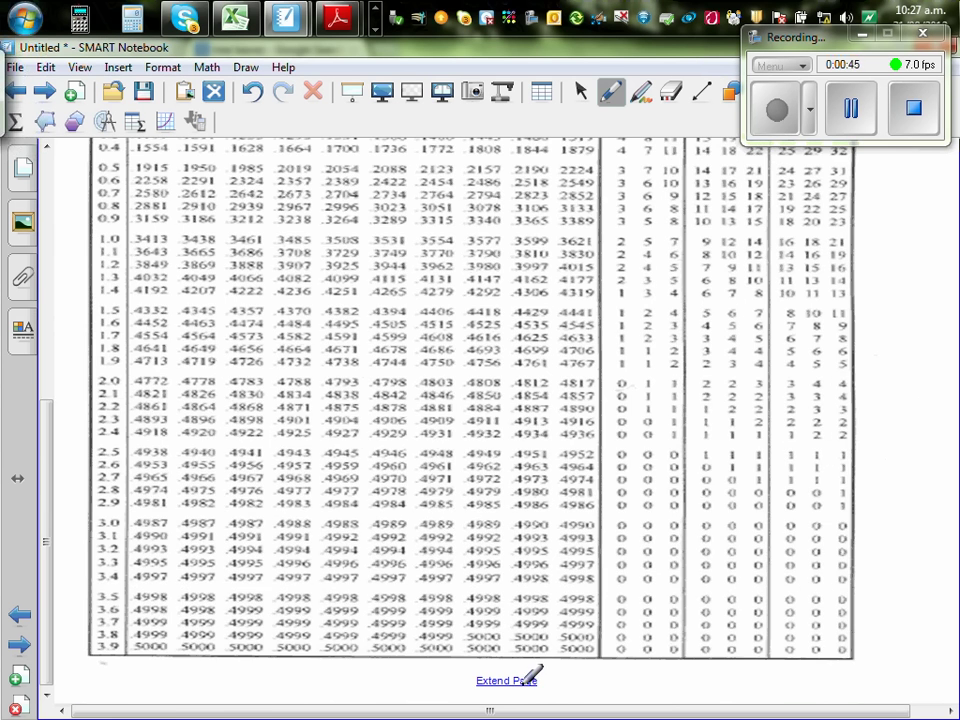
Extend the page below the table and start the Z definition in purple, erasing a stray mark.
click(524, 679)
click(610, 92)
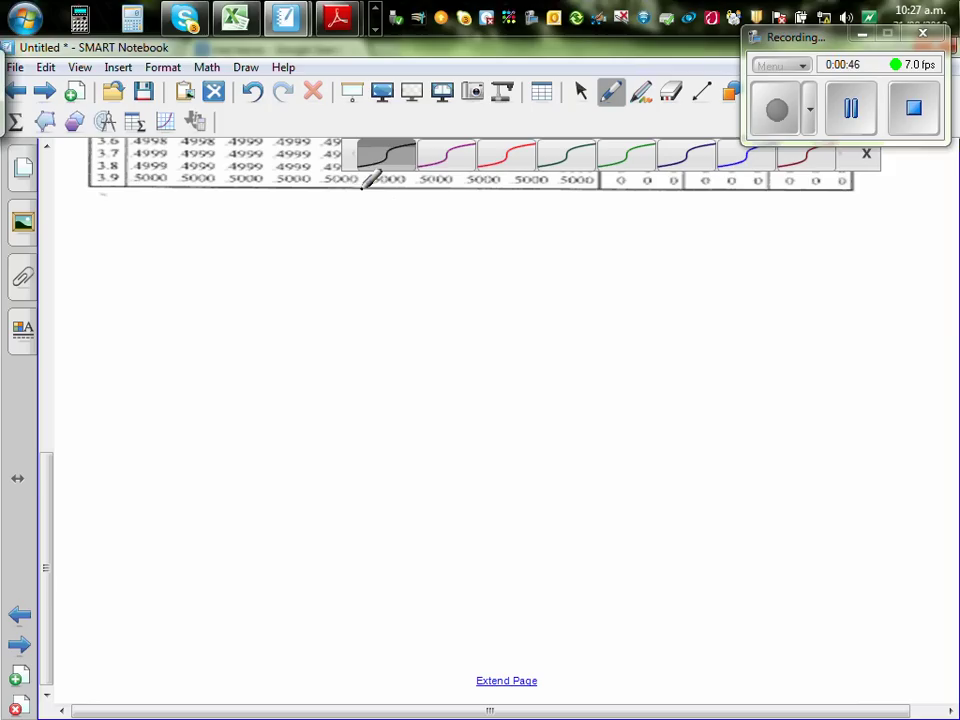
click(425, 162)
mouse_move(94, 281)
mouse_down()
mouse_move(113, 300)
mouse_move(150, 292)
mouse_up()
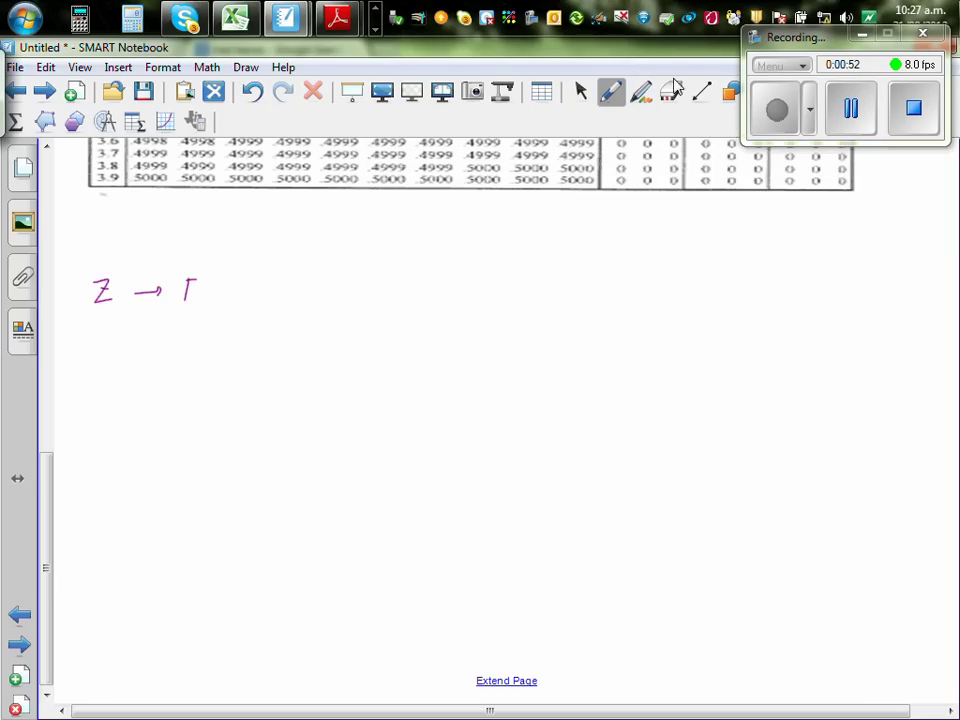
click(670, 92)
mouse_move(195, 283)
mouse_down()
mouse_move(190, 305)
mouse_move(188, 292)
mouse_move(177, 299)
mouse_move(257, 280)
mouse_move(327, 287)
mouse_move(333, 343)
mouse_up()
click(610, 92)
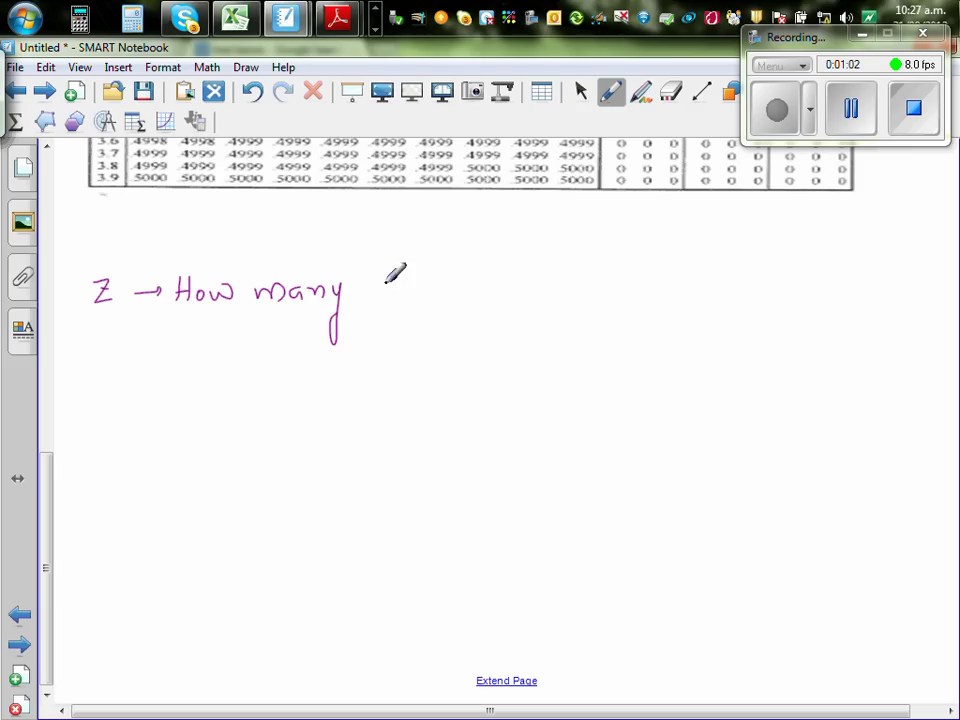
Write 'How many s.D away from mean', then begin the note 'wt of newly born'.
mouse_move(389, 281)
mouse_down()
mouse_move(429, 287)
mouse_move(469, 282)
mouse_move(474, 292)
mouse_move(482, 280)
mouse_move(571, 283)
mouse_move(589, 258)
mouse_move(594, 281)
mouse_move(605, 283)
mouse_move(679, 273)
mouse_move(670, 286)
mouse_move(765, 282)
mouse_up()
click(397, 285)
mouse_move(185, 351)
mouse_down()
mouse_move(189, 362)
mouse_move(236, 356)
mouse_move(312, 333)
mouse_move(294, 374)
mouse_move(313, 345)
mouse_move(352, 358)
mouse_up()
mouse_move(414, 356)
mouse_down()
mouse_move(493, 336)
mouse_move(513, 356)
mouse_up()
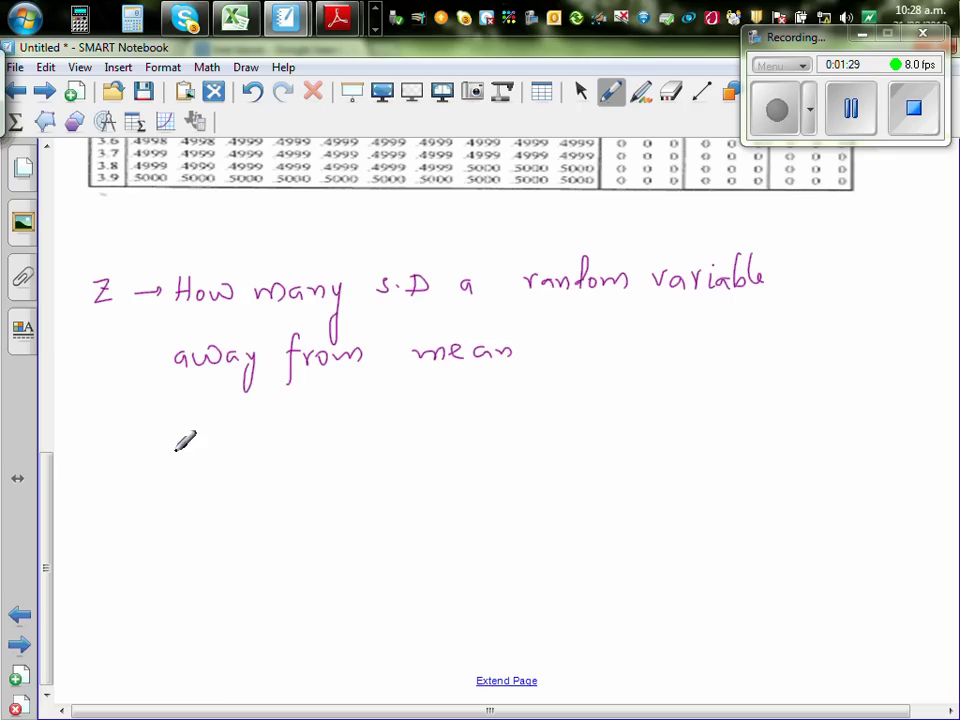
mouse_move(88, 440)
mouse_down()
mouse_move(113, 439)
mouse_move(176, 476)
mouse_move(168, 449)
mouse_move(292, 440)
mouse_move(298, 480)
mouse_up()
mouse_move(335, 410)
mouse_down()
mouse_move(338, 452)
mouse_move(397, 436)
mouse_move(474, 431)
mouse_move(494, 440)
mouse_move(507, 424)
mouse_move(510, 438)
mouse_move(527, 440)
mouse_move(660, 440)
mouse_move(709, 420)
mouse_move(708, 428)
mouse_move(758, 434)
mouse_move(767, 414)
mouse_move(780, 478)
mouse_up()
Finish 'normally dist' and write μ = 2.5kg and σ = 200g beneath the newborn note.
mouse_move(811, 422)
mouse_down()
mouse_move(825, 416)
mouse_move(840, 428)
mouse_up()
drag(856, 400, 858, 428)
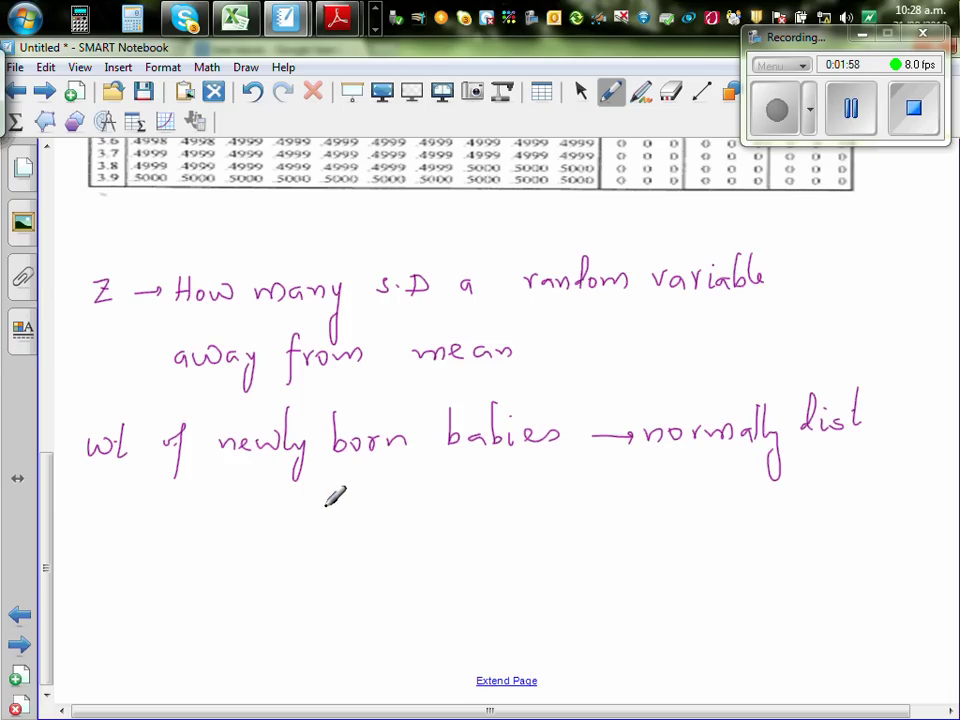
mouse_move(333, 490)
mouse_down()
mouse_move(357, 510)
mouse_move(397, 505)
mouse_up()
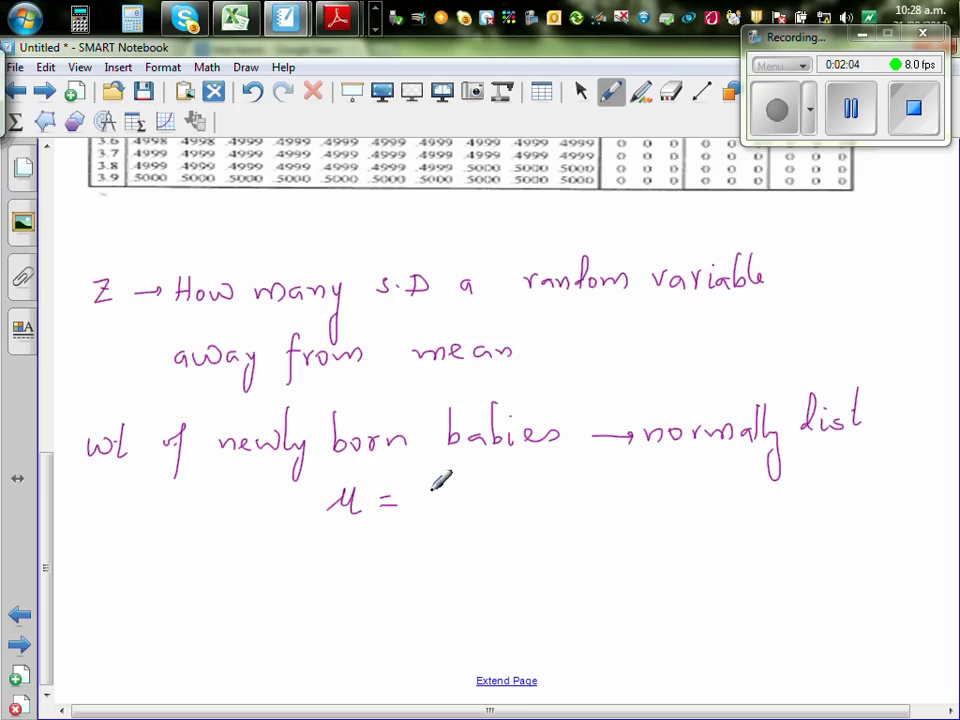
mouse_move(420, 492)
mouse_down()
mouse_move(477, 485)
mouse_move(506, 492)
mouse_move(496, 532)
mouse_up()
click(446, 499)
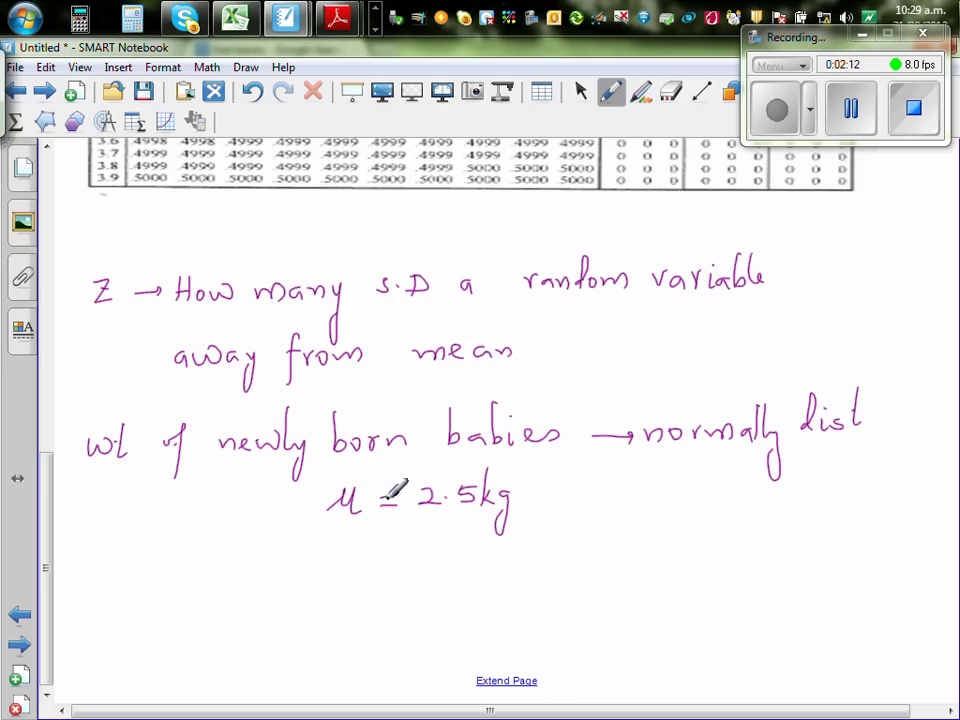
mouse_move(596, 487)
mouse_down()
mouse_move(690, 497)
mouse_move(700, 484)
mouse_move(705, 492)
mouse_up()
mouse_move(716, 485)
mouse_down()
mouse_move(740, 505)
mouse_move(722, 522)
mouse_up()
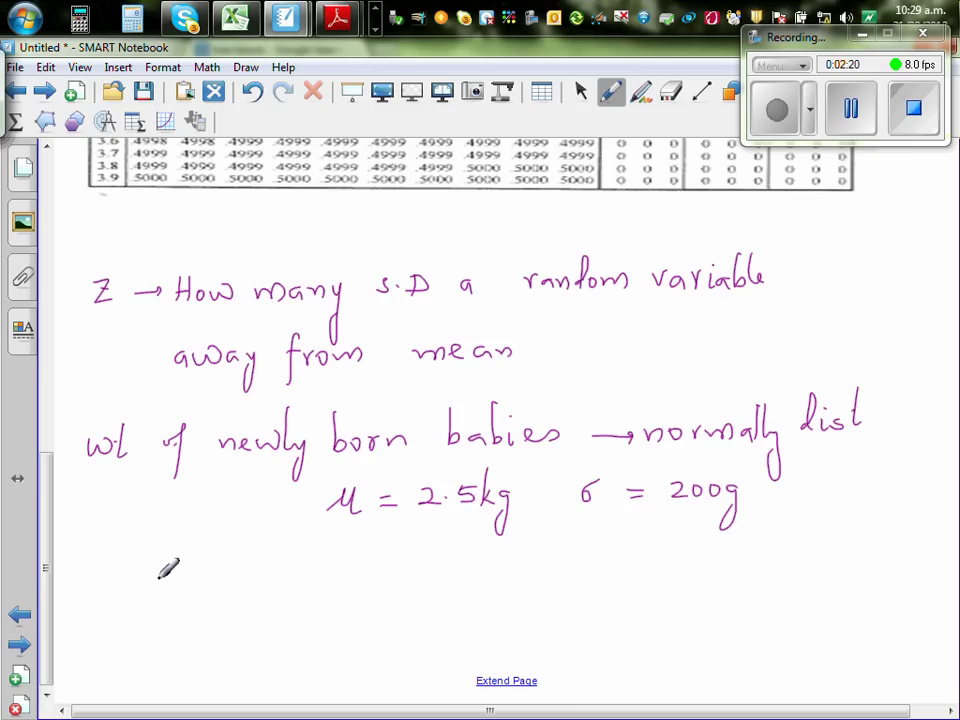
scroll(488, 665, down, 3)
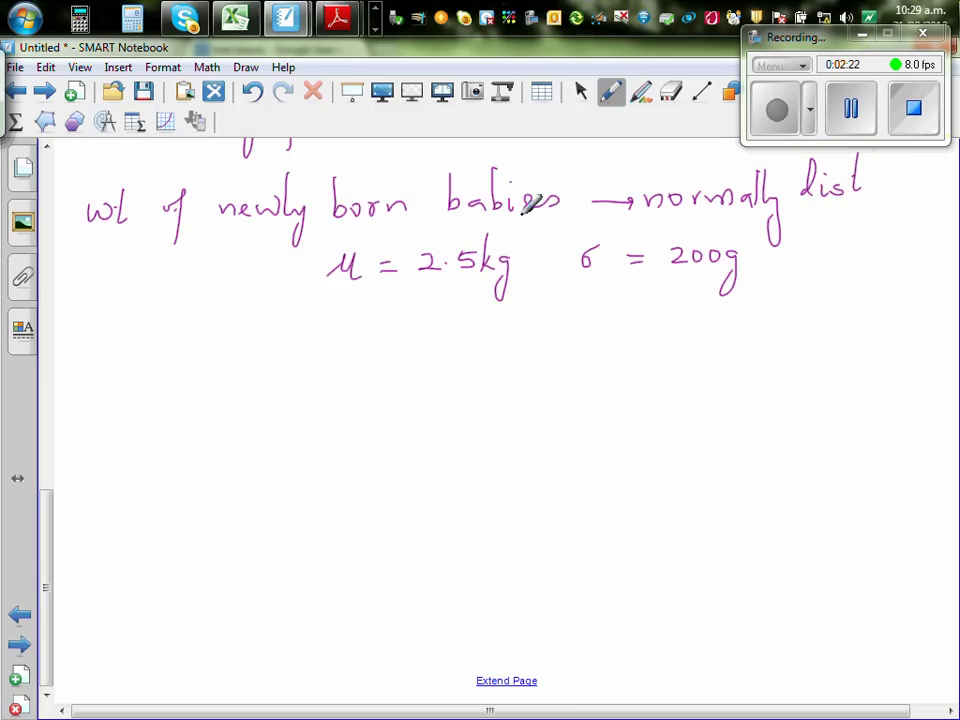
Draw a straight baseline, then a blue bell curve with a vertical mean line.
click(701, 91)
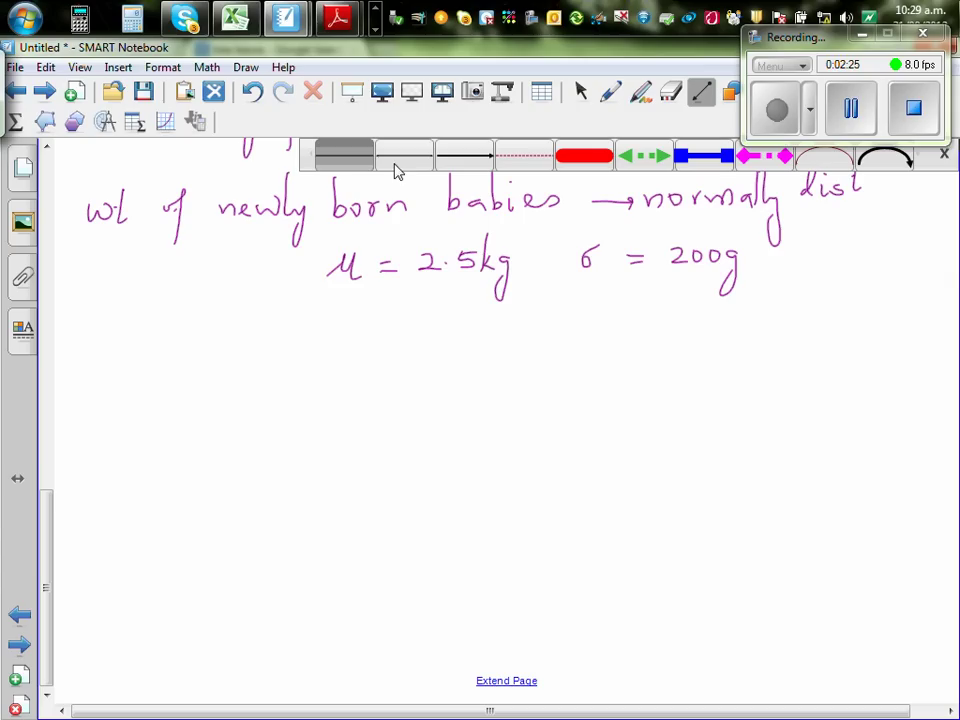
click(338, 158)
drag(192, 537, 673, 553)
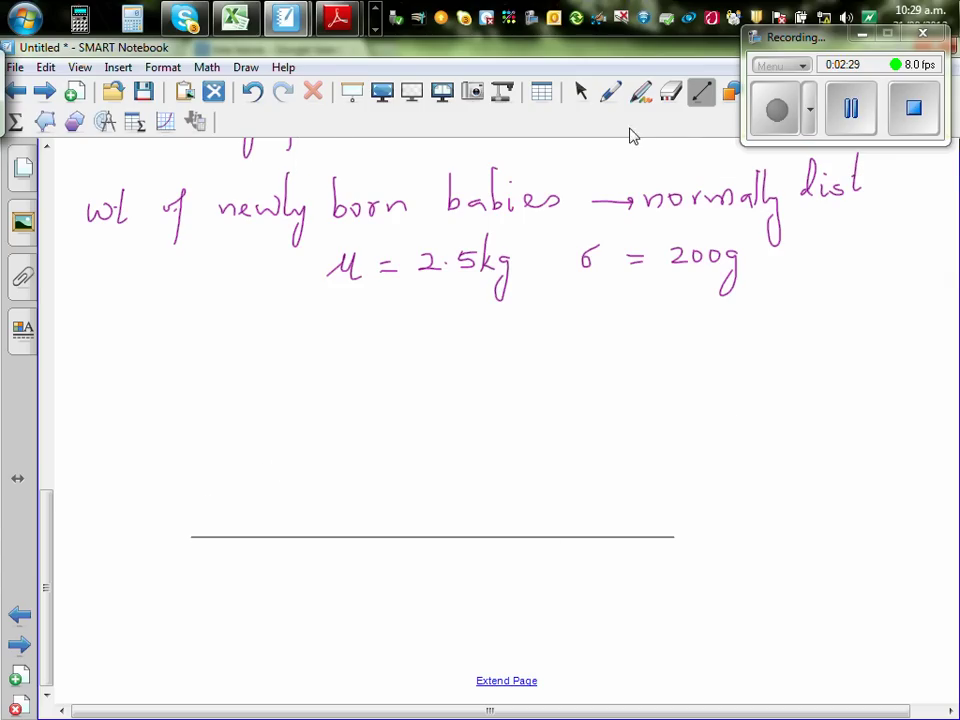
click(611, 92)
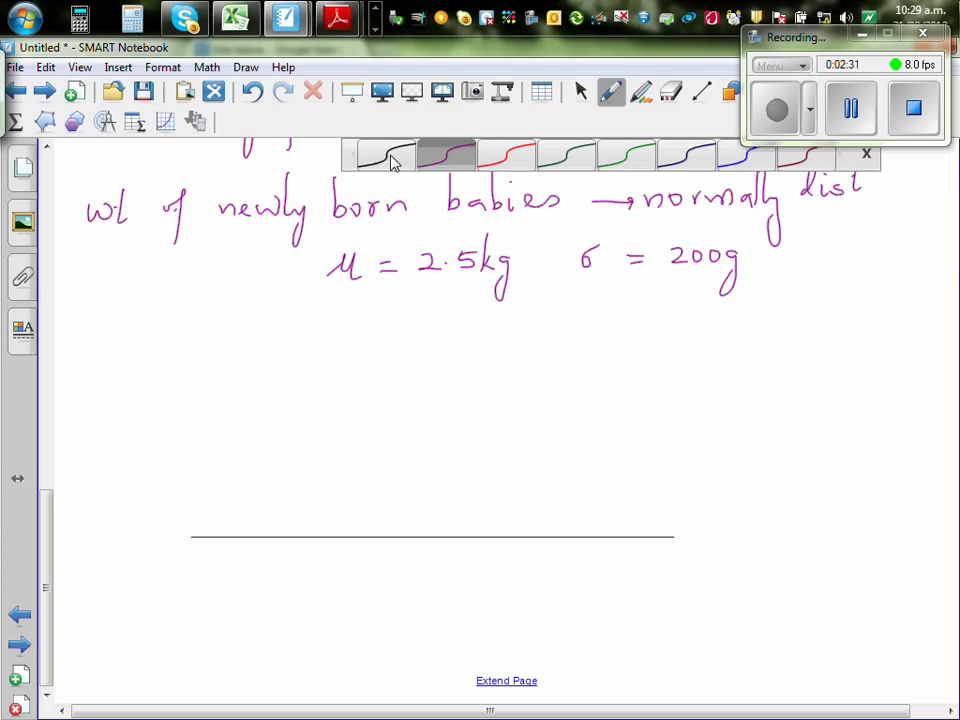
click(737, 160)
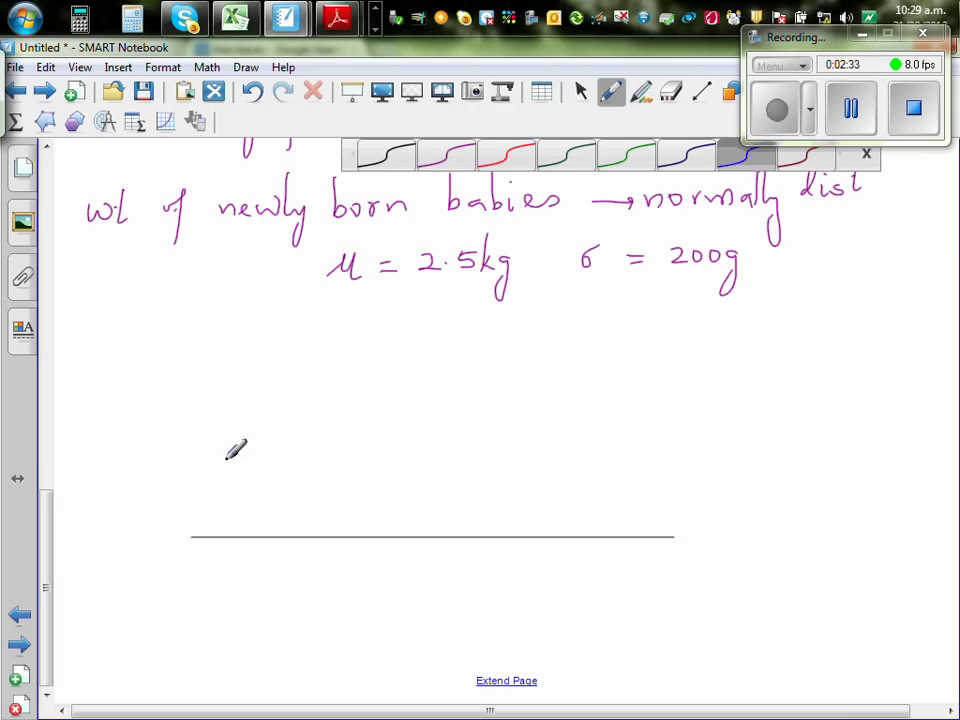
mouse_move(209, 520)
mouse_down()
mouse_move(258, 490)
mouse_move(380, 371)
mouse_move(450, 361)
mouse_move(501, 380)
mouse_move(599, 484)
mouse_move(665, 516)
mouse_up()
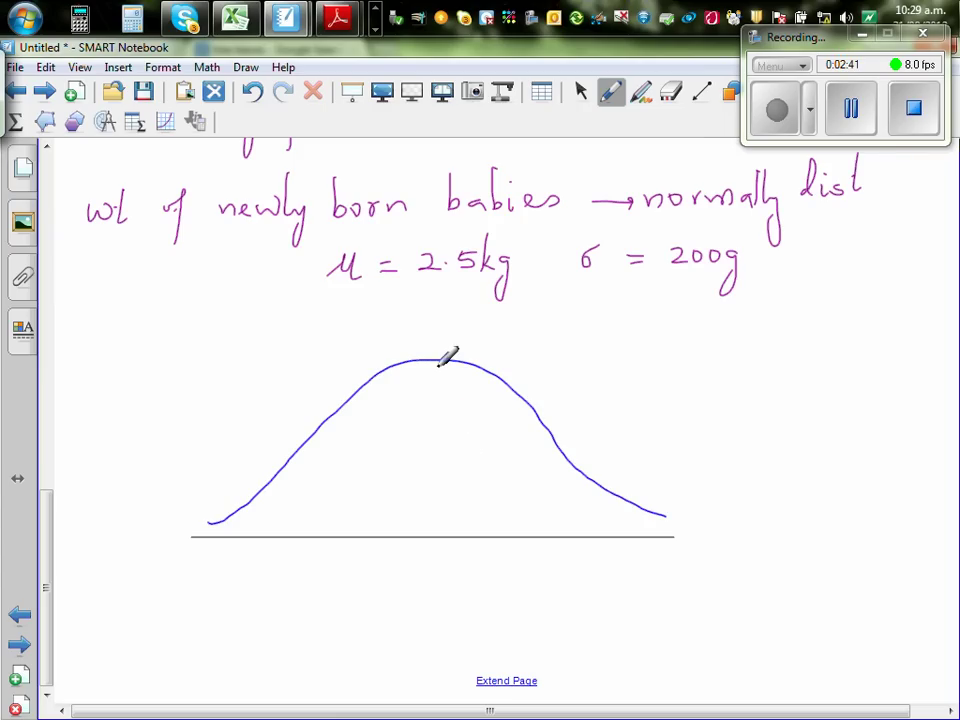
drag(434, 360, 428, 531)
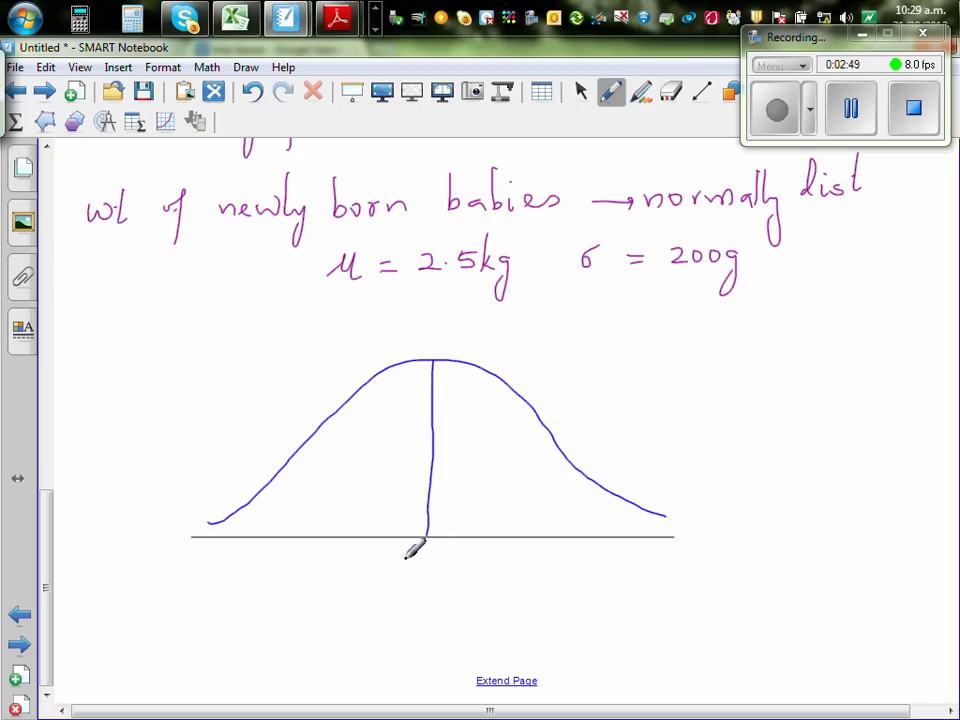
Label the curve μ = 2.5 and σ = 0.2 beneath the baseline.
mouse_move(404, 572)
mouse_down()
mouse_move(458, 558)
mouse_move(470, 570)
mouse_move(499, 564)
mouse_move(488, 577)
mouse_up()
click(478, 566)
drag(490, 558, 505, 557)
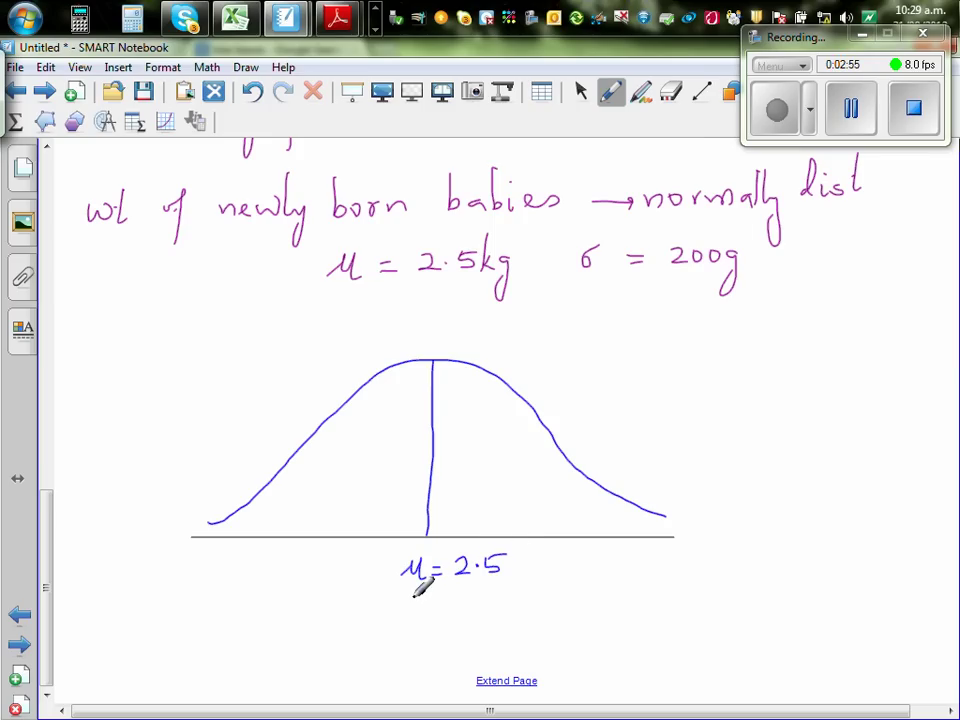
mouse_move(409, 597)
mouse_down()
mouse_move(465, 603)
mouse_move(459, 597)
mouse_move(474, 601)
mouse_move(501, 574)
mouse_move(508, 609)
mouse_up()
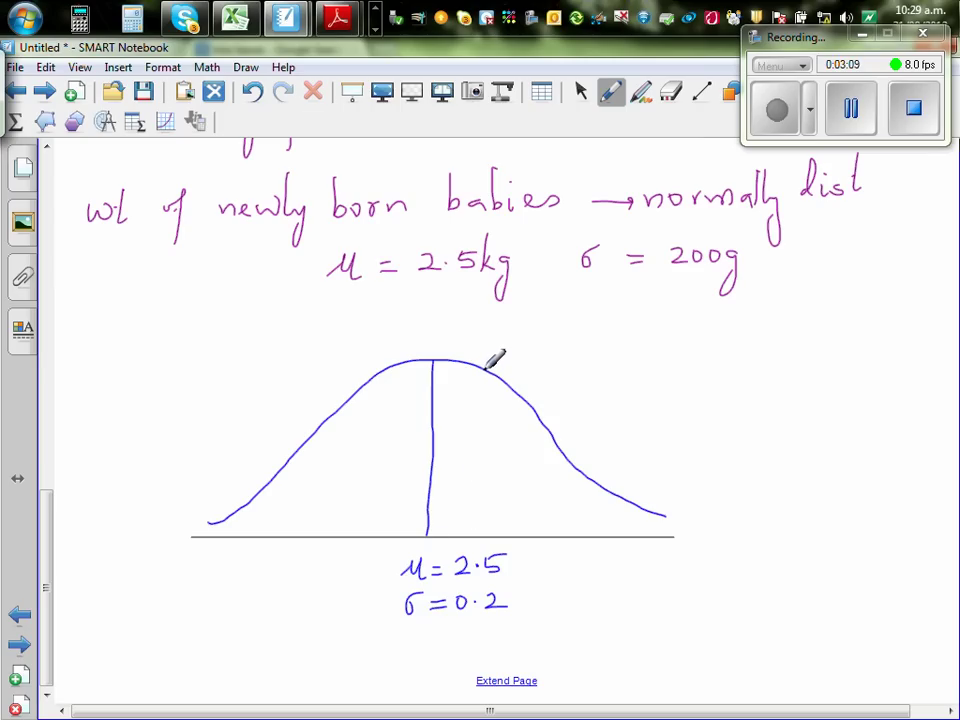
Draw a vertical line one S.D right of the mean and label it 2.7 in red.
drag(488, 368, 480, 533)
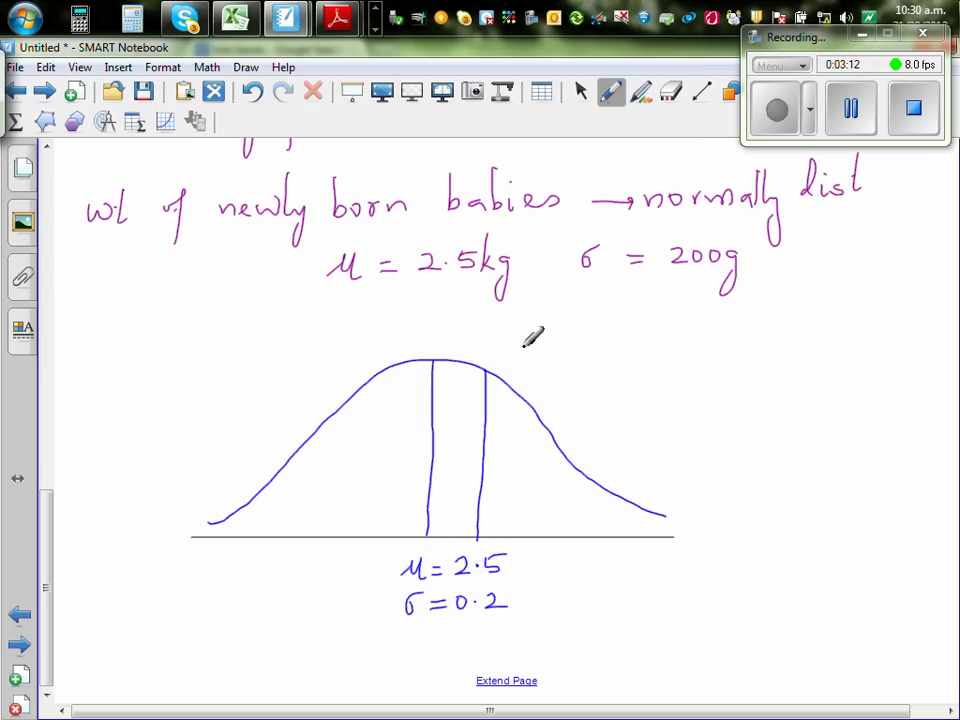
click(612, 94)
click(514, 155)
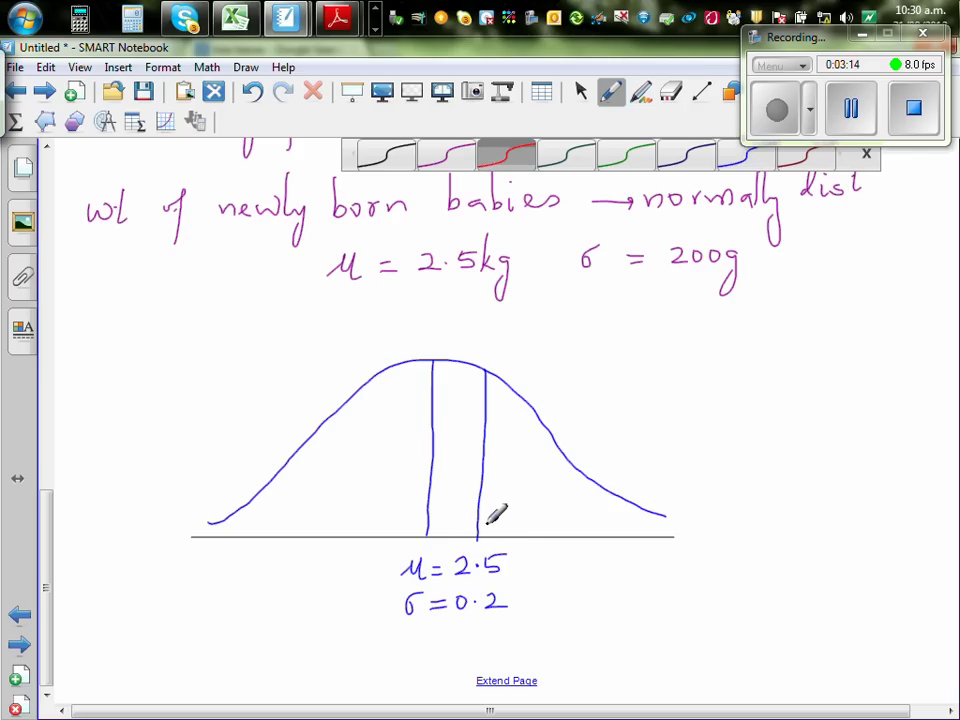
mouse_move(489, 521)
mouse_down()
mouse_move(498, 531)
mouse_move(523, 515)
mouse_move(513, 531)
mouse_up()
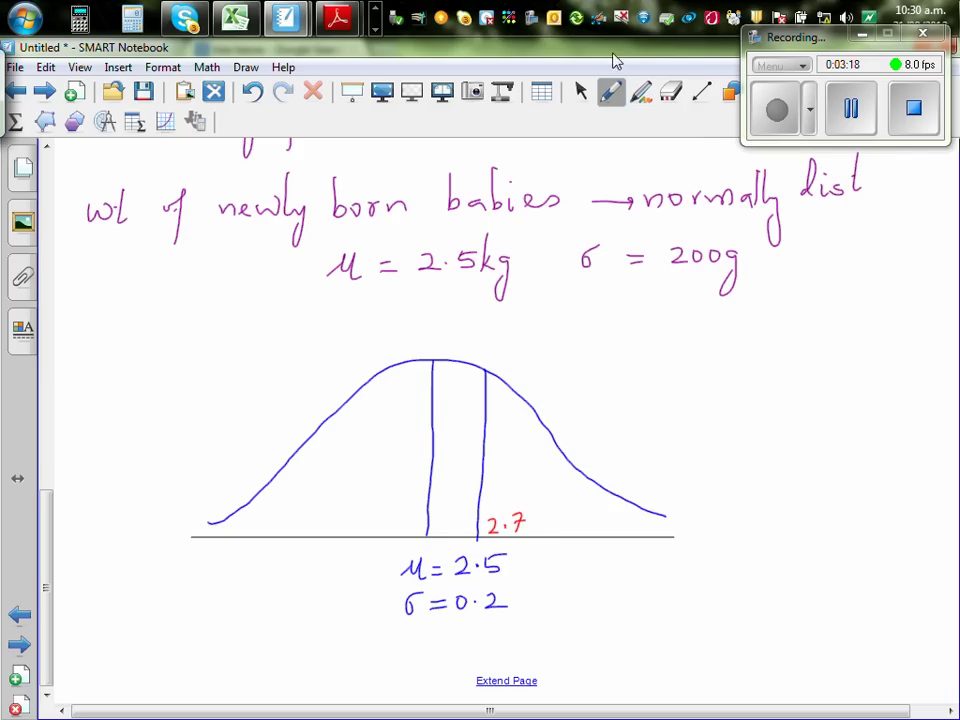
Add green vertical lines at 2.9 and 3.1 and label 2.9 in red.
click(612, 94)
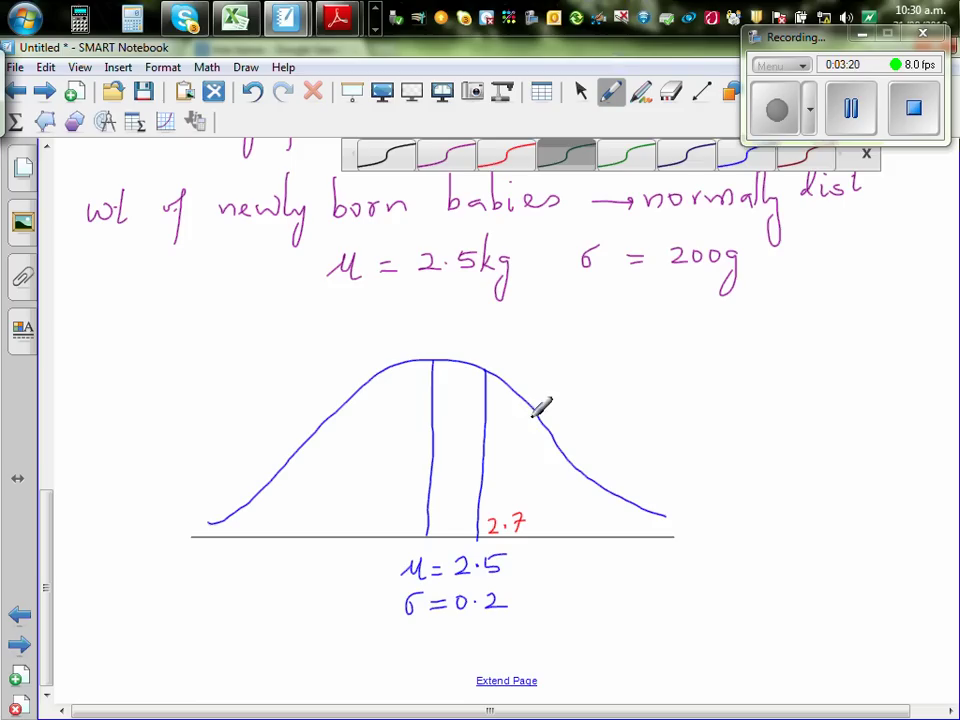
drag(538, 411, 531, 533)
drag(585, 475, 585, 532)
click(607, 105)
click(500, 157)
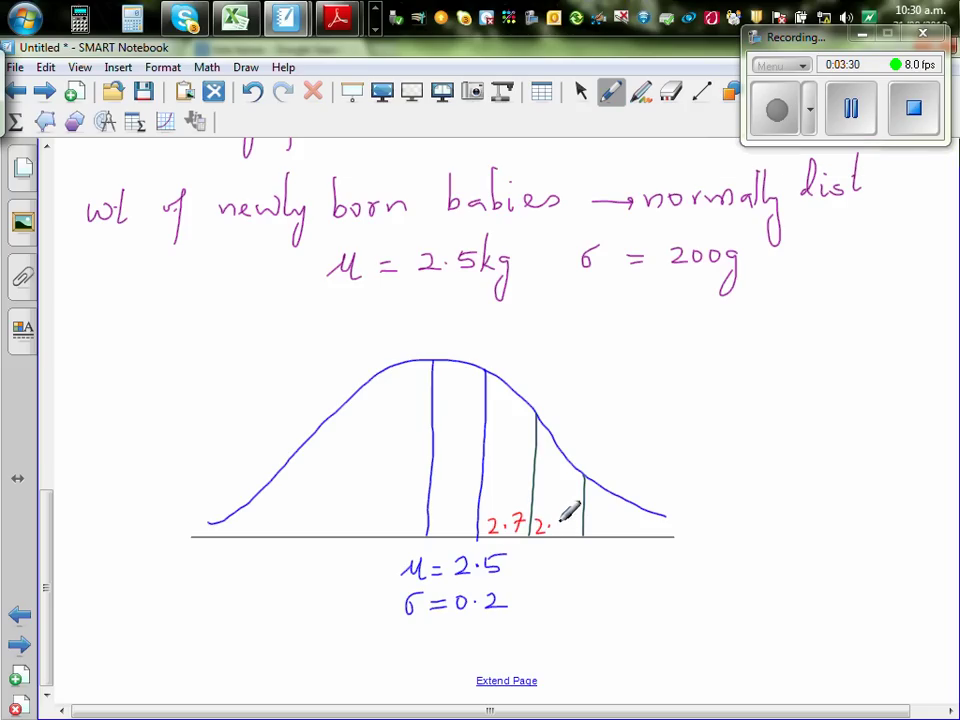
mouse_move(564, 518)
mouse_down()
mouse_move(562, 532)
mouse_move(600, 523)
mouse_move(624, 533)
mouse_up()
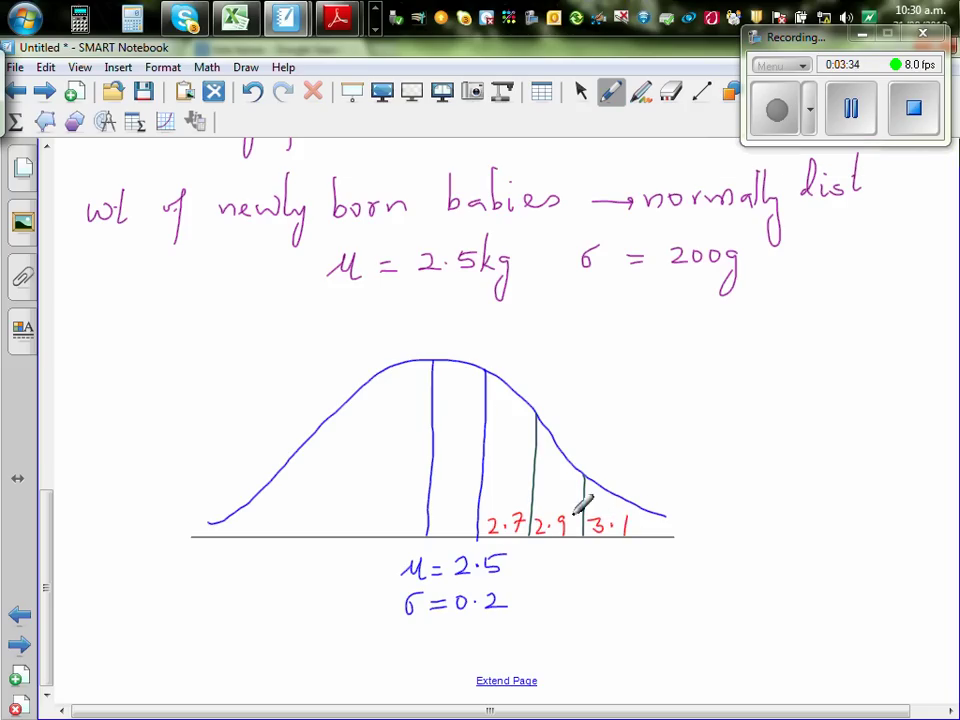
click(614, 90)
click(628, 160)
Erase the μ and σ labels, write X = 2.5 by the centre line, and start 'Z →' below.
click(670, 92)
mouse_move(414, 561)
mouse_down()
mouse_move(397, 608)
mouse_move(416, 612)
mouse_move(477, 566)
mouse_move(508, 579)
mouse_up()
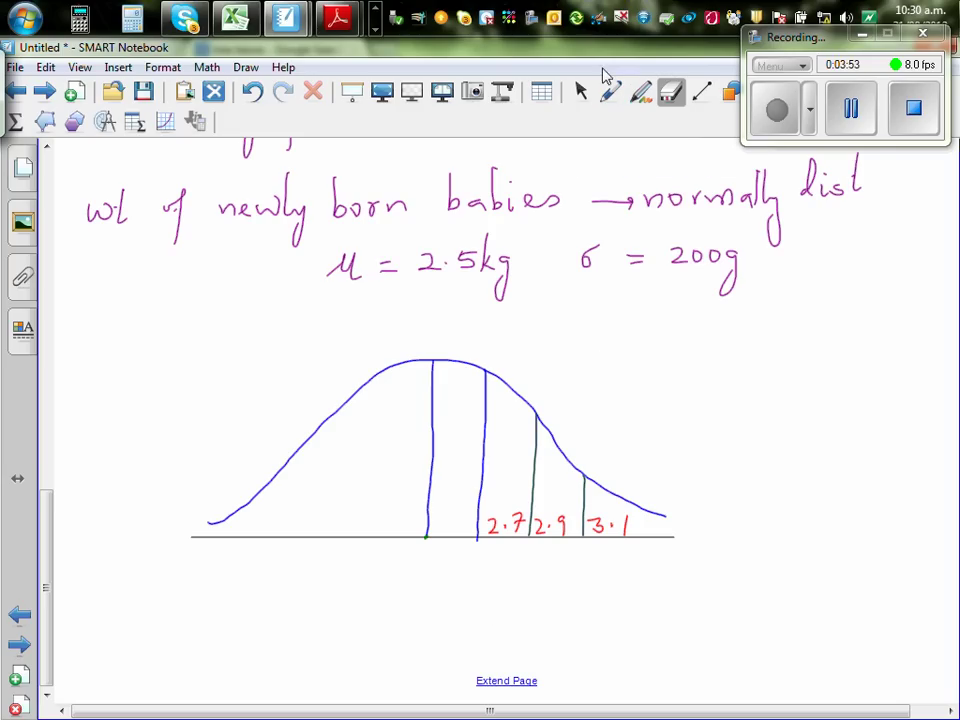
click(612, 93)
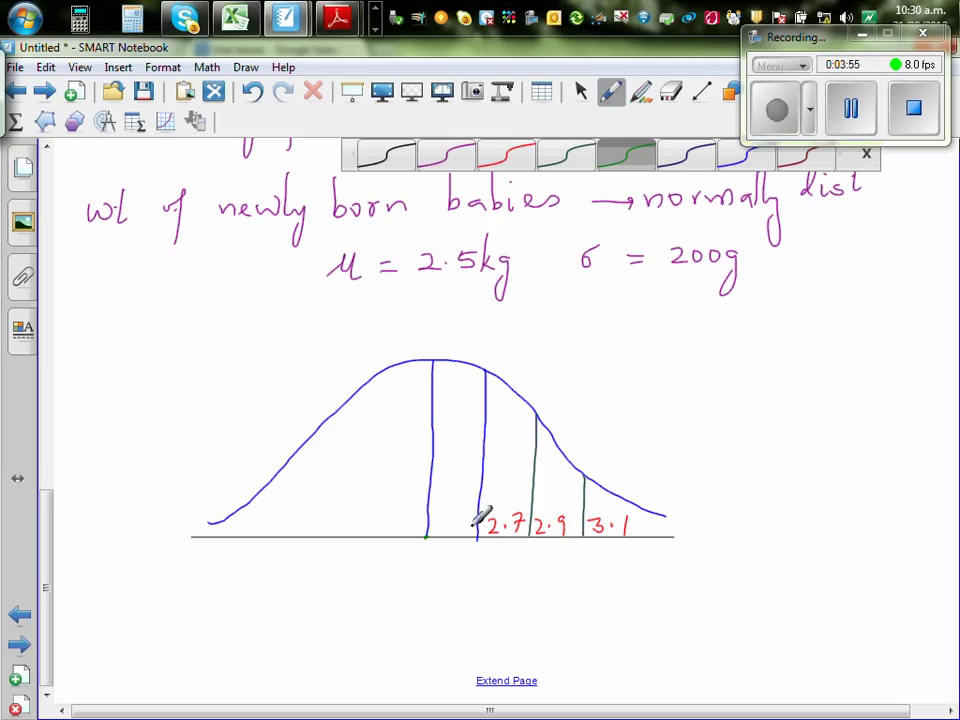
drag(383, 513, 406, 527)
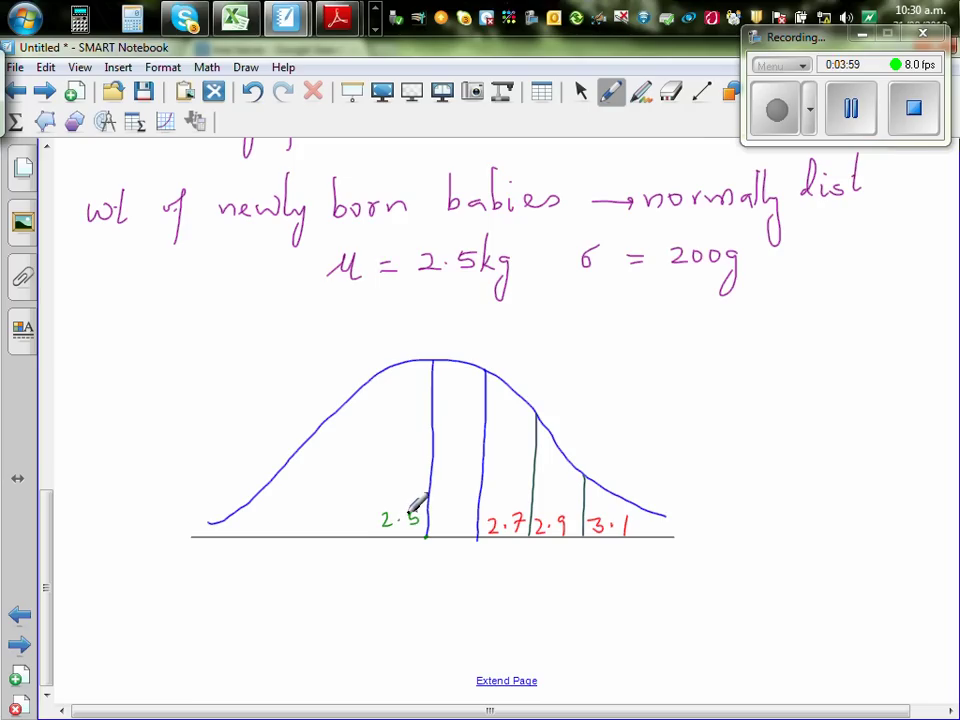
mouse_move(322, 509)
mouse_down()
mouse_move(317, 525)
mouse_move(327, 527)
mouse_move(357, 515)
mouse_up()
drag(343, 526, 358, 525)
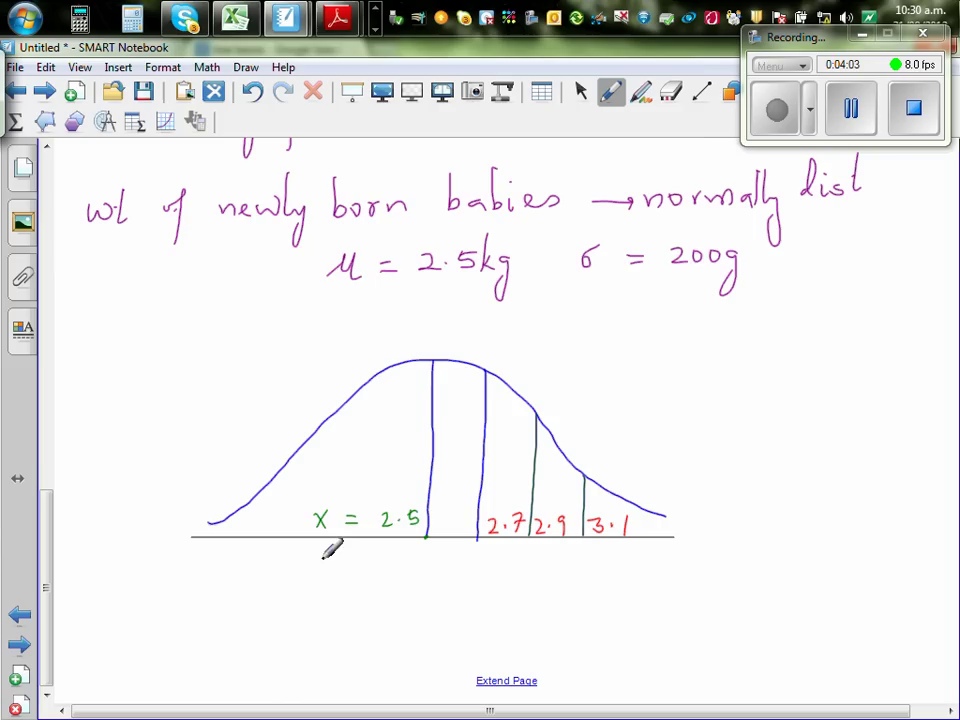
mouse_move(331, 553)
mouse_down()
mouse_move(333, 569)
mouse_move(395, 563)
mouse_up()
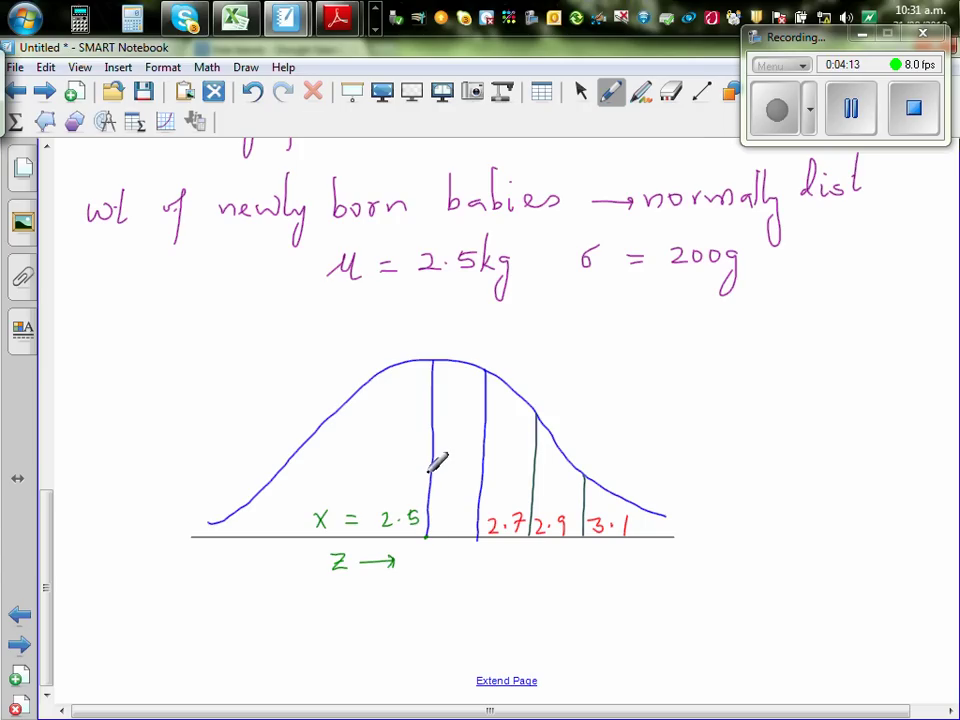
click(612, 95)
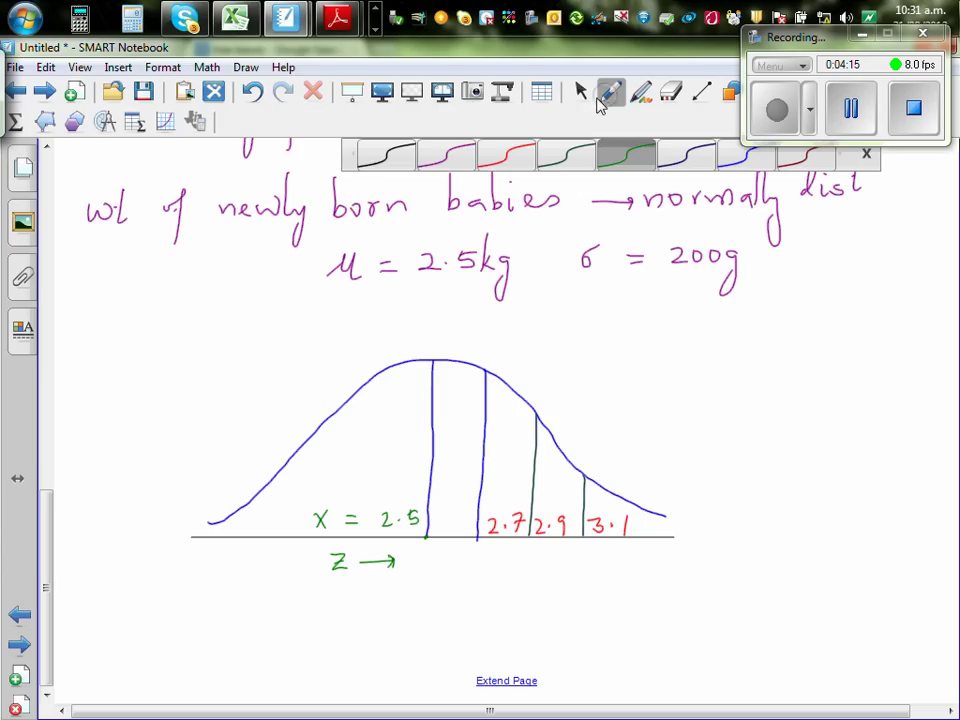
Write the Z values 0, 1, 2, 3 in magenta under the vertical lines.
click(447, 155)
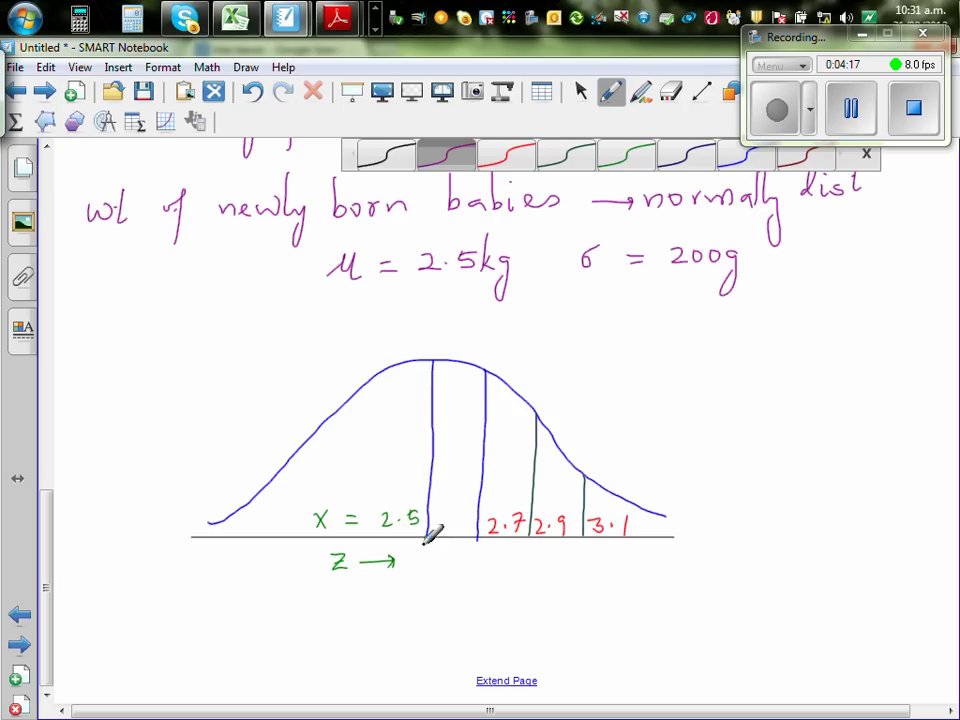
mouse_move(428, 556)
mouse_down()
mouse_move(420, 566)
mouse_move(428, 556)
mouse_up()
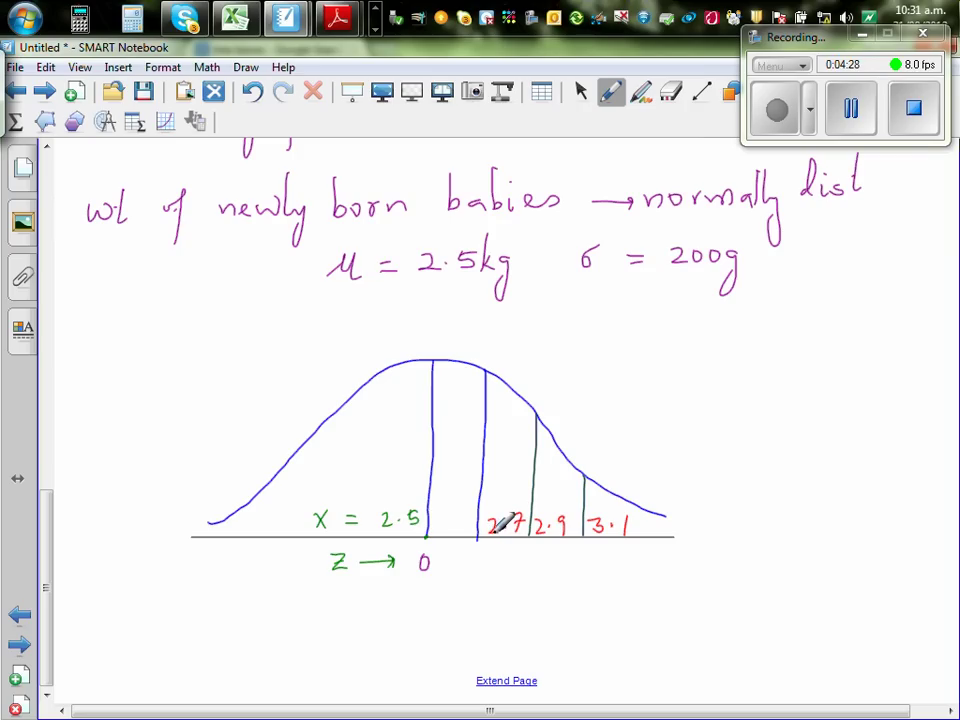
drag(477, 556, 478, 572)
mouse_move(527, 566)
mouse_down()
mouse_move(589, 552)
mouse_move(588, 570)
mouse_up()
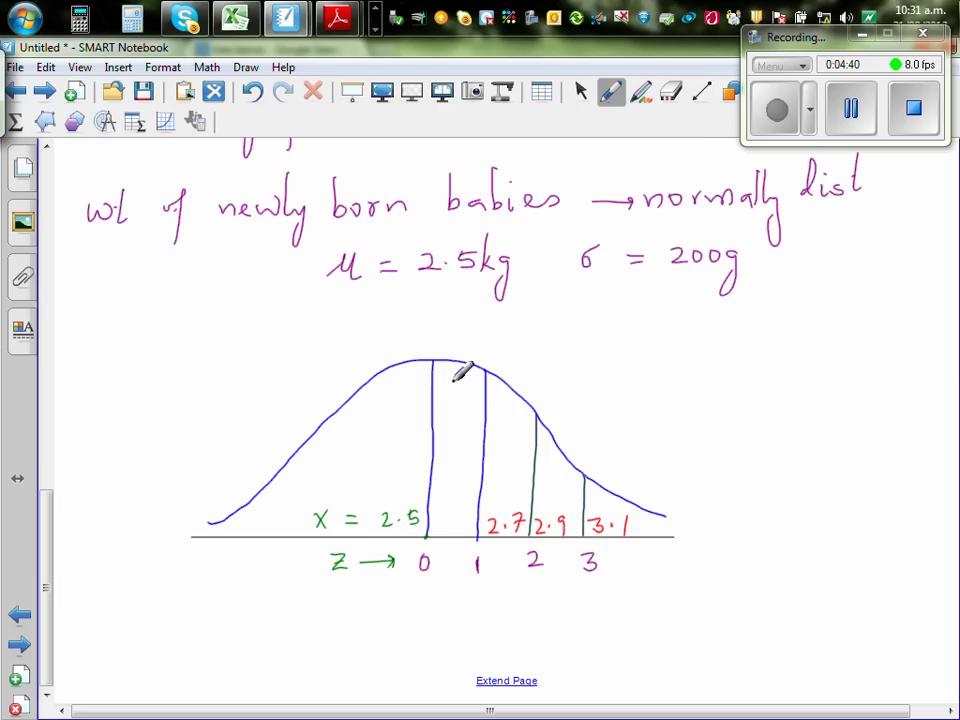
Hatch the strip between the Z = 0 and Z = 1 lines.
mouse_move(467, 369)
mouse_down()
mouse_move(438, 381)
mouse_move(436, 412)
mouse_up()
mouse_move(472, 412)
mouse_down()
mouse_move(436, 424)
mouse_move(436, 460)
mouse_up()
drag(470, 460, 436, 472)
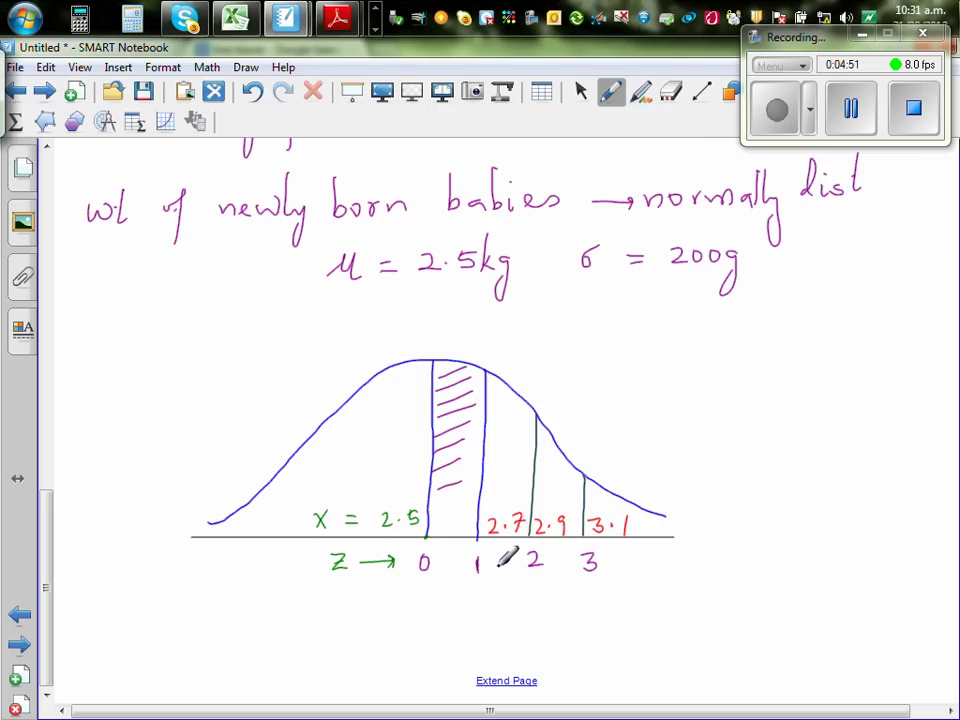
Underline 200 in σ = 200g, extend the hatching to the axis, and return to the normal table.
scroll(45, 540, up, 1)
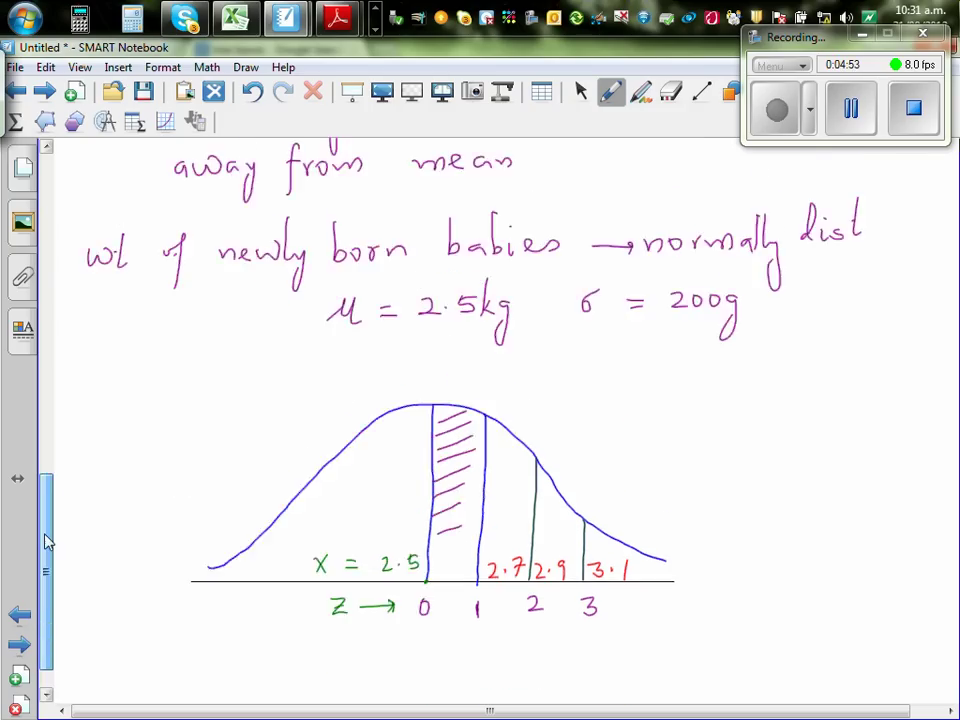
drag(45, 540, 44, 488)
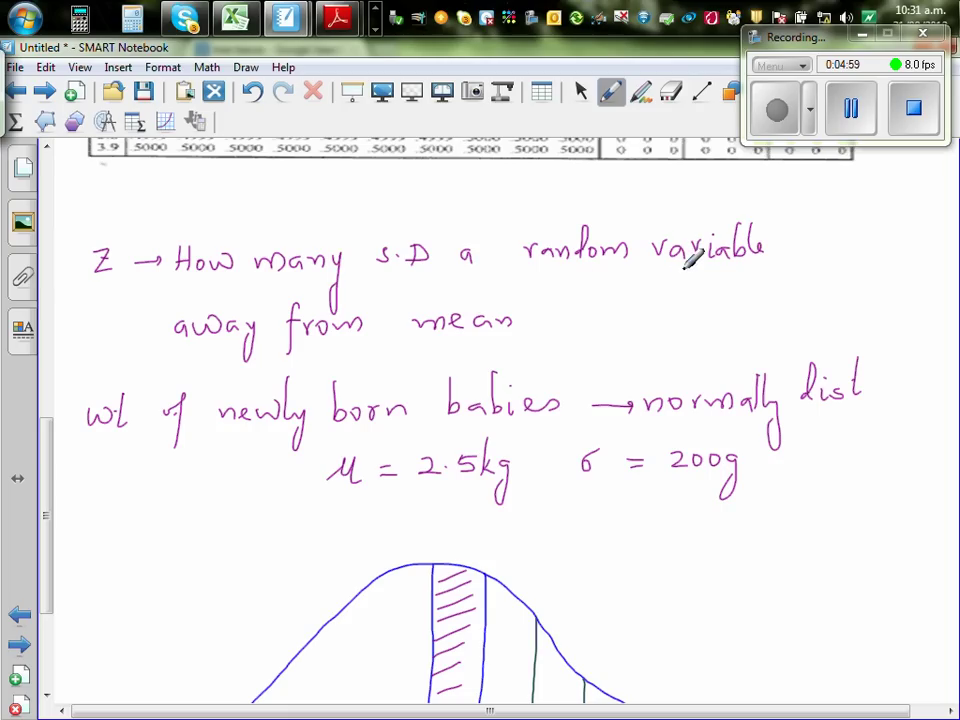
drag(47, 446, 47, 526)
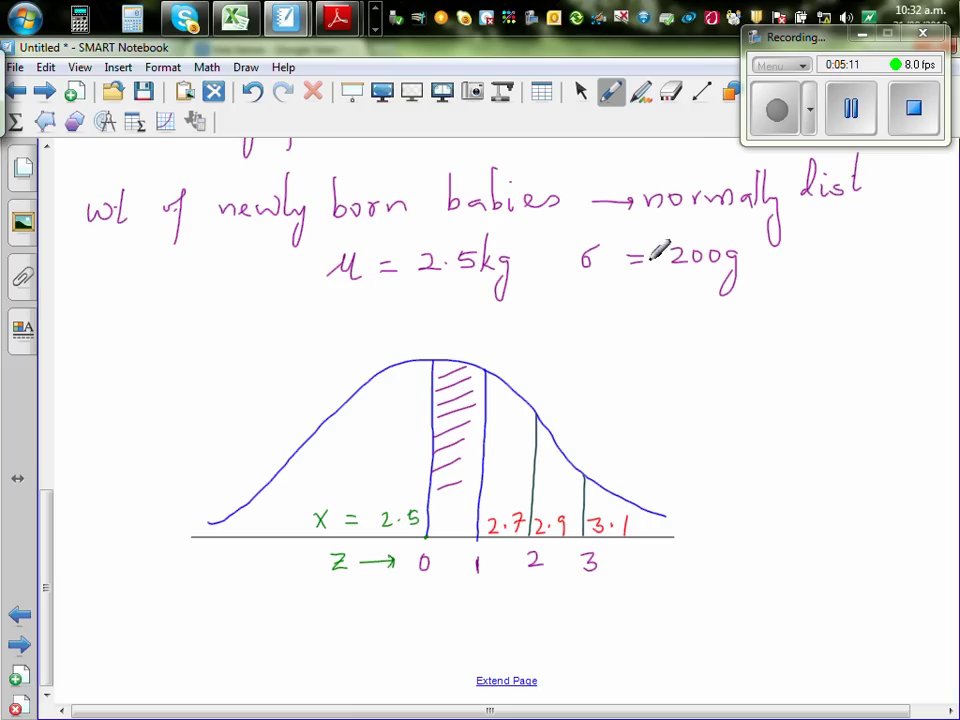
drag(668, 267, 704, 265)
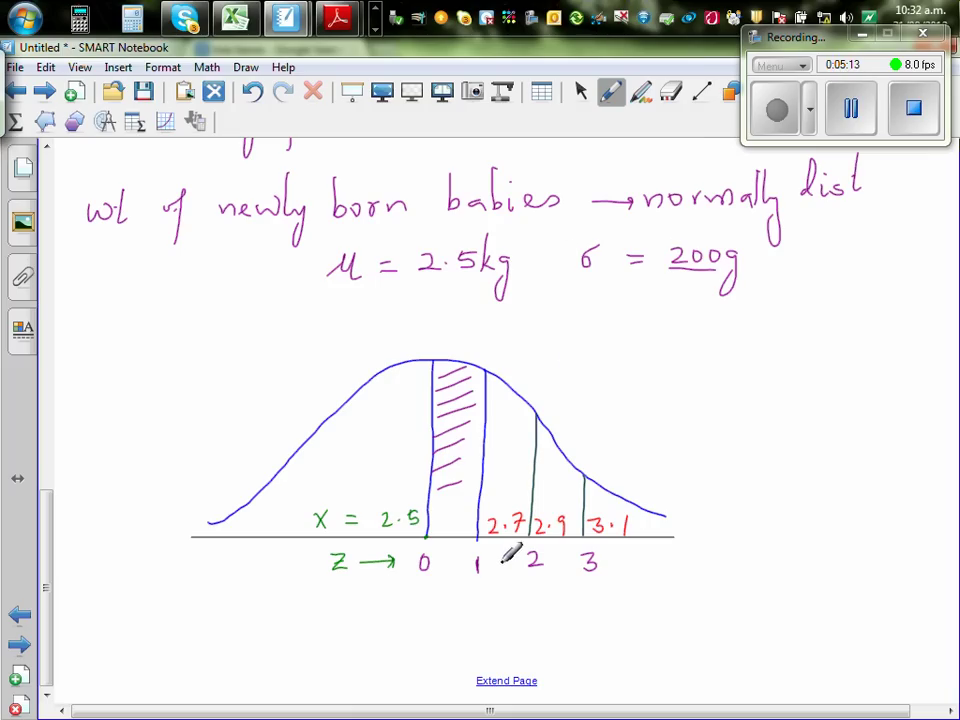
mouse_move(436, 498)
mouse_down()
mouse_move(468, 490)
mouse_move(470, 510)
mouse_up()
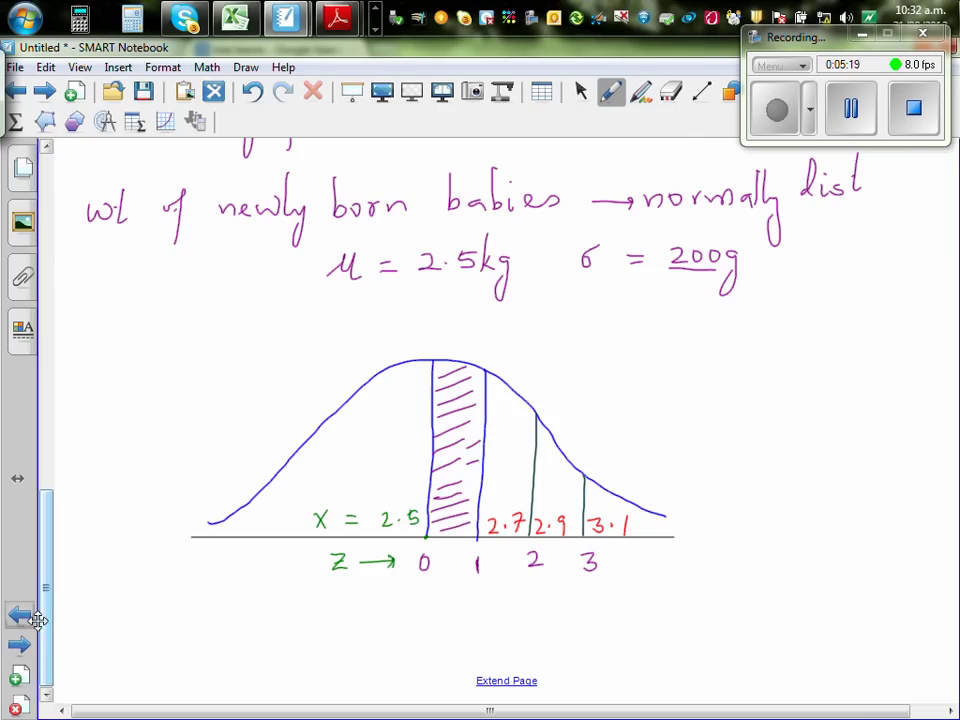
drag(50, 607, 68, 300)
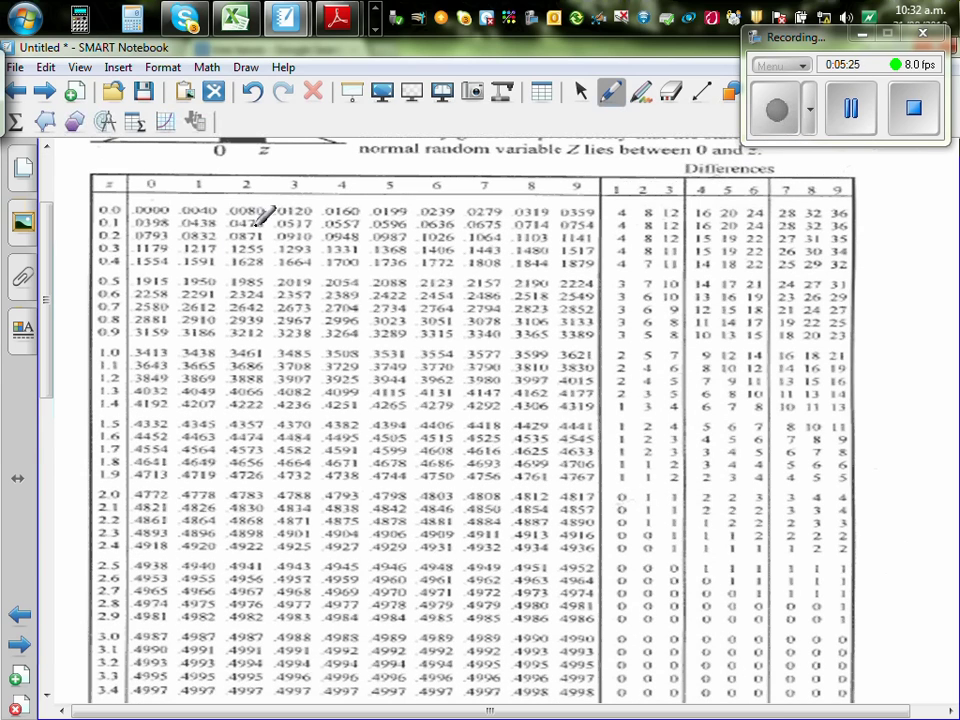
Underline '0 and z' in the table caption, hatch its shaded curve region, and return to the bell curve.
scroll(60, 203, up, 2)
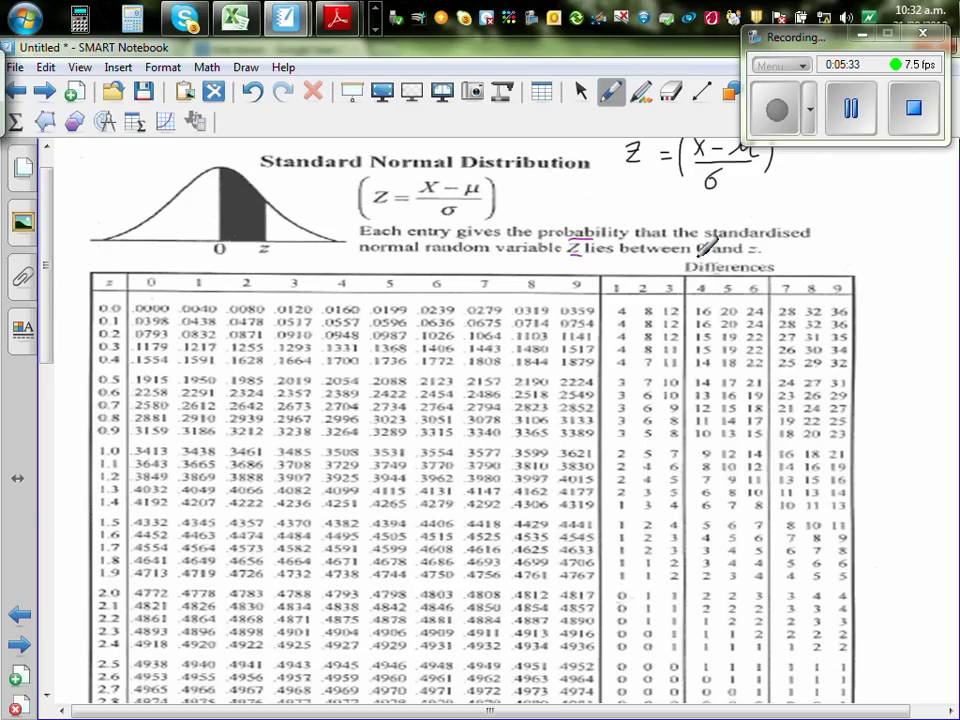
drag(699, 257, 778, 252)
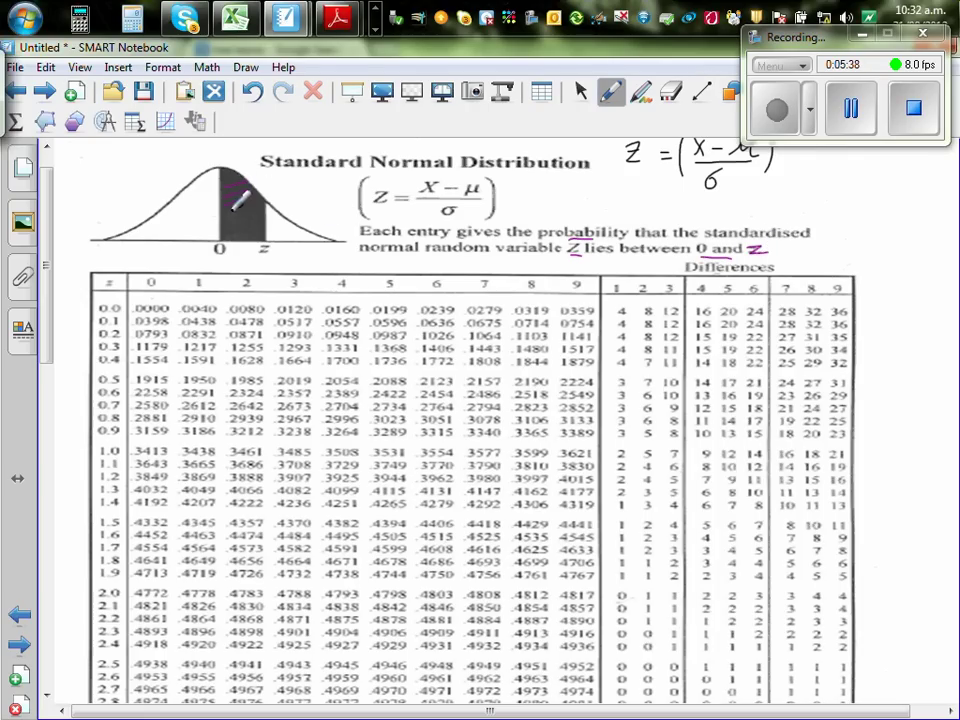
drag(270, 218, 237, 228)
scroll(36, 160, up, 1)
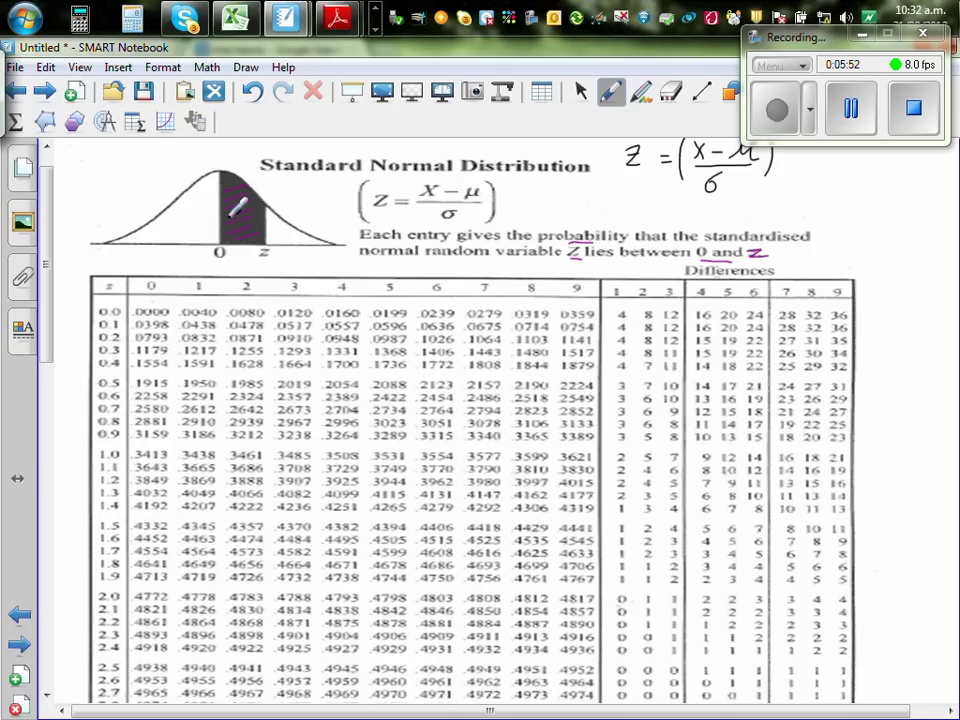
drag(50, 231, 45, 510)
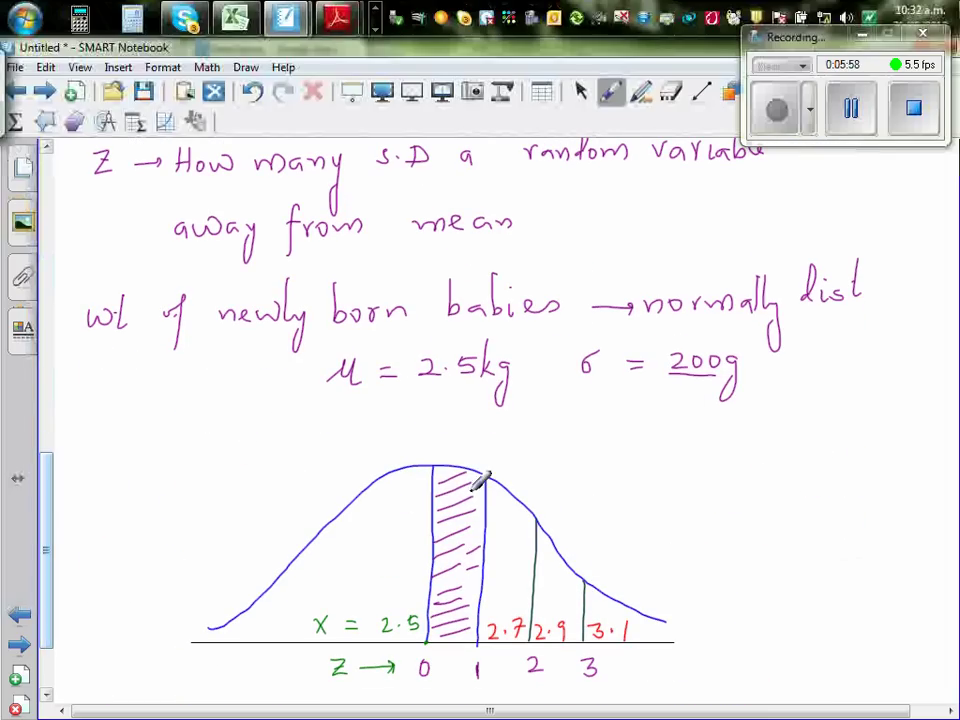
In blue, draw a pointer from the hatched strip to 0.34 and 34%, then return to the table.
click(613, 92)
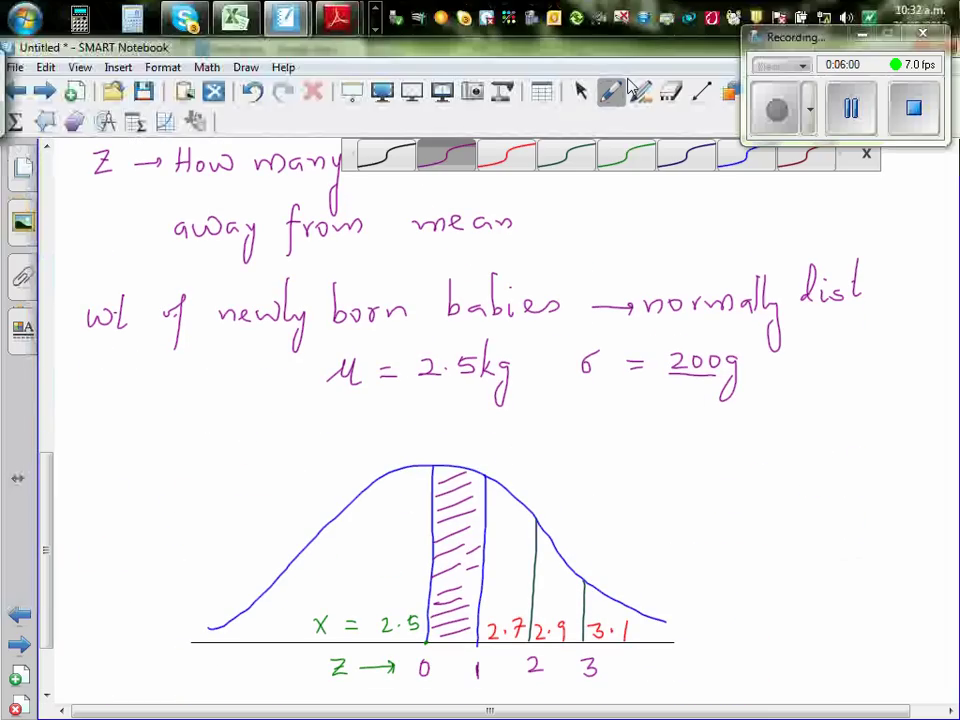
click(738, 160)
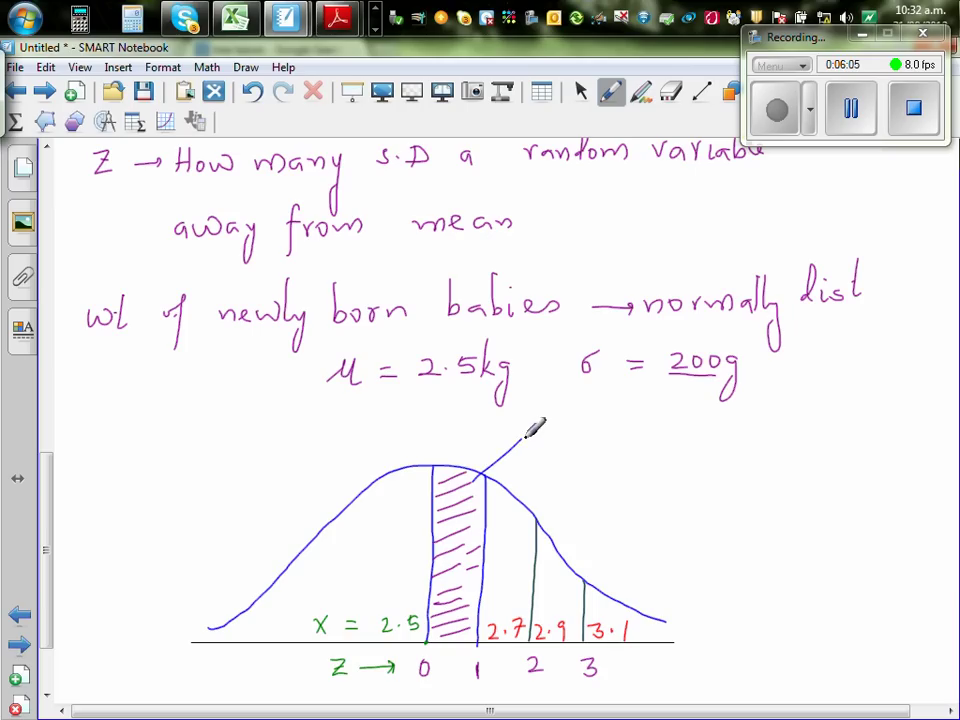
mouse_move(476, 480)
mouse_down()
mouse_move(539, 421)
mouse_move(552, 434)
mouse_move(559, 418)
mouse_move(577, 414)
mouse_move(571, 421)
mouse_move(594, 418)
mouse_move(588, 436)
mouse_move(613, 445)
mouse_move(617, 461)
mouse_move(651, 462)
mouse_up()
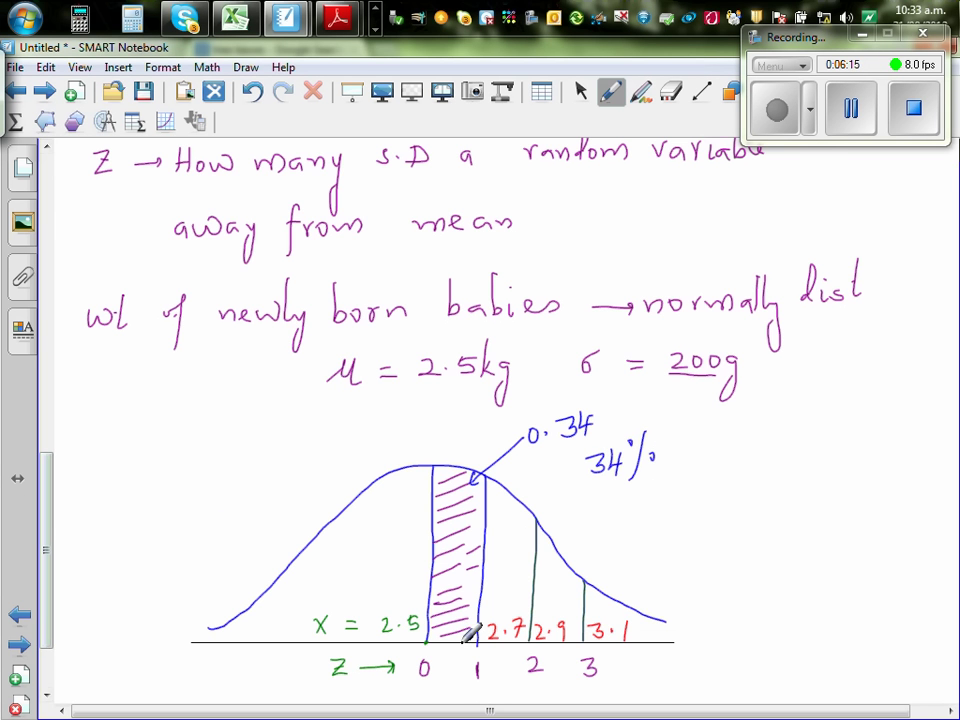
drag(47, 541, 68, 240)
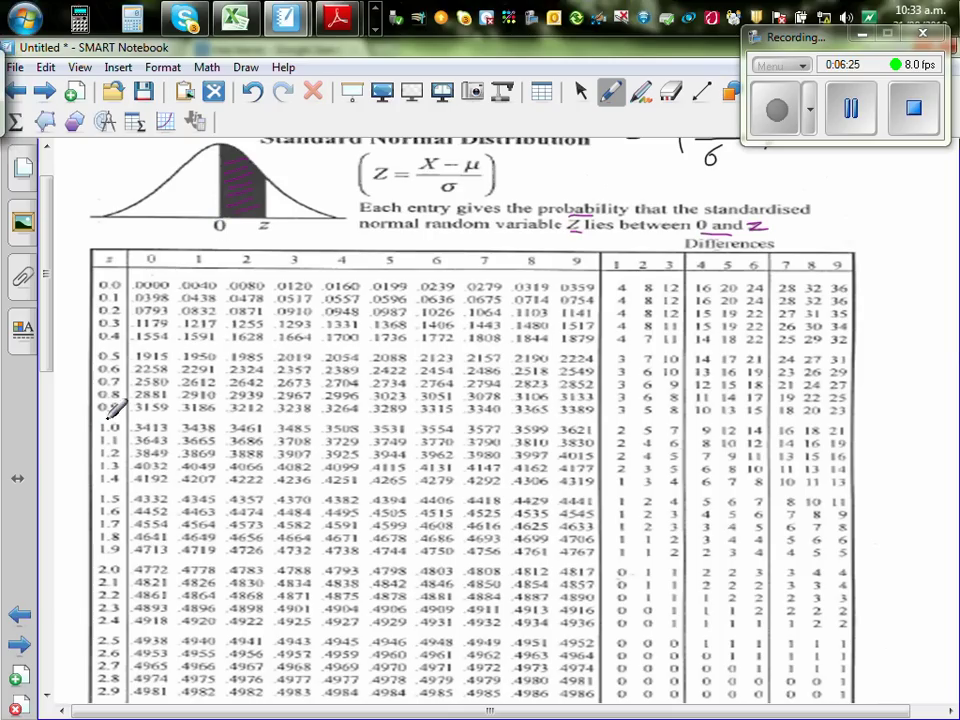
Underline the table's 1.0 row, write 1 on the table's curve, and scroll down to the newborn-weight notes.
drag(101, 433, 167, 431)
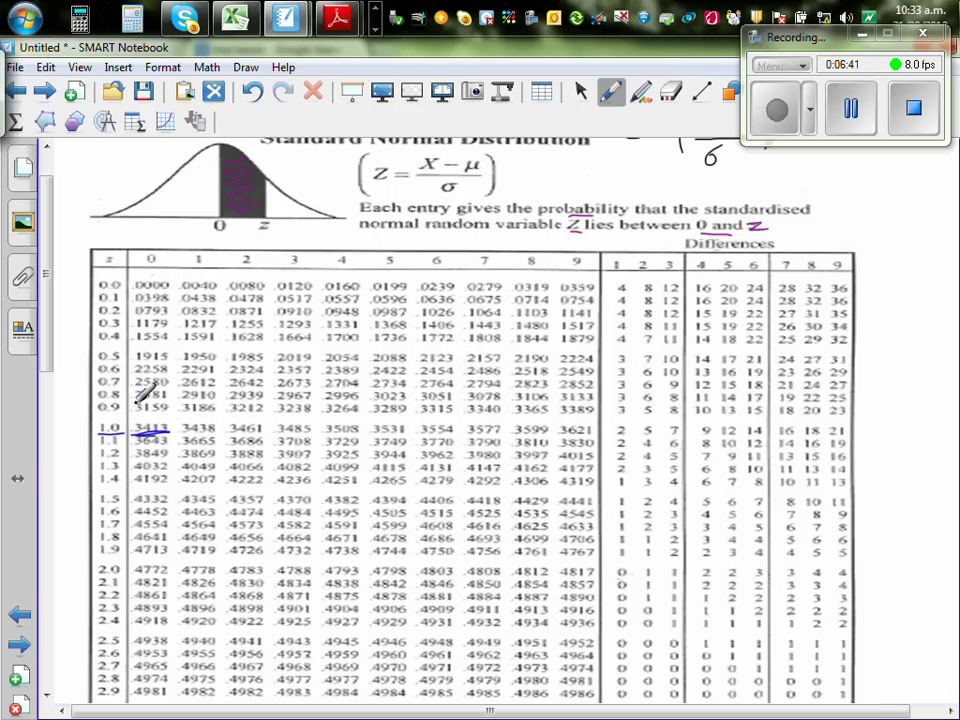
scroll(60, 300, up, 1)
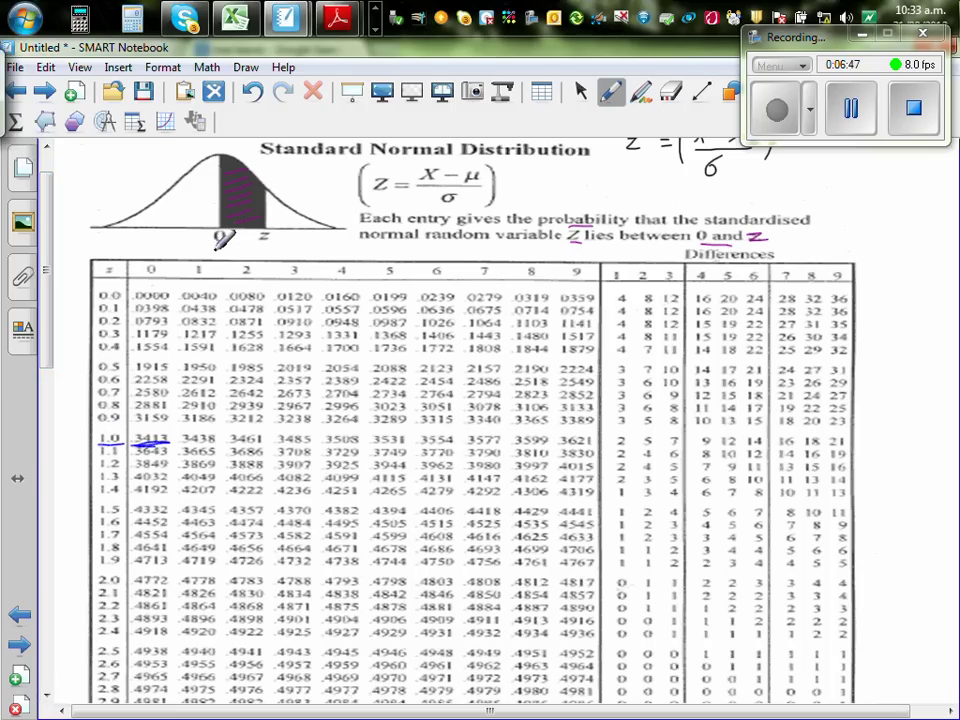
drag(266, 244, 266, 256)
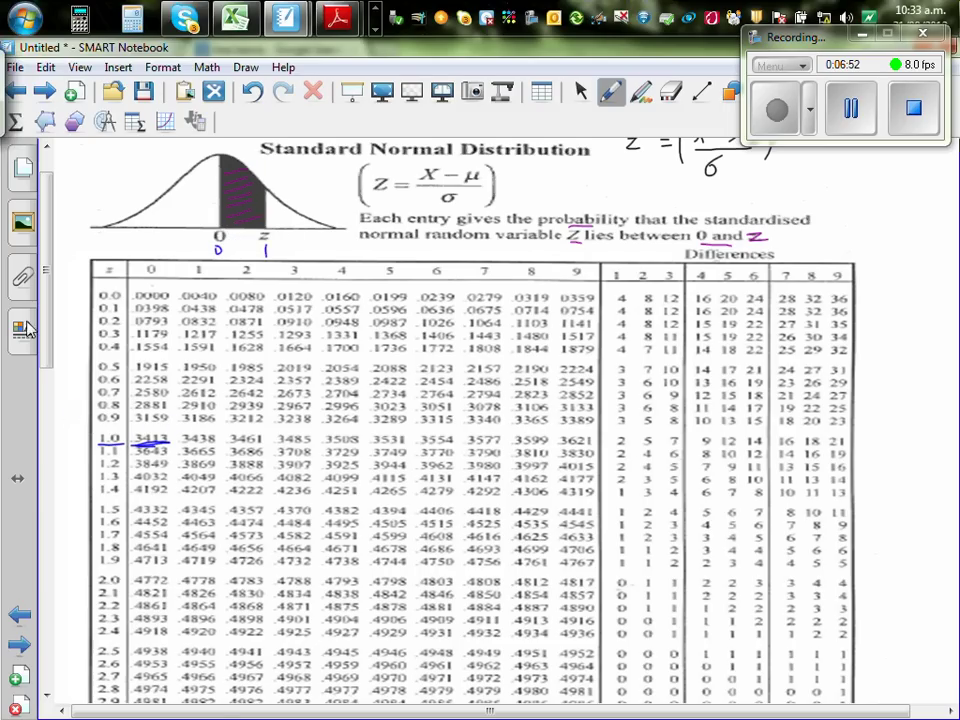
mouse_move(44, 320)
mouse_down()
mouse_move(42, 305)
mouse_move(34, 620)
mouse_up()
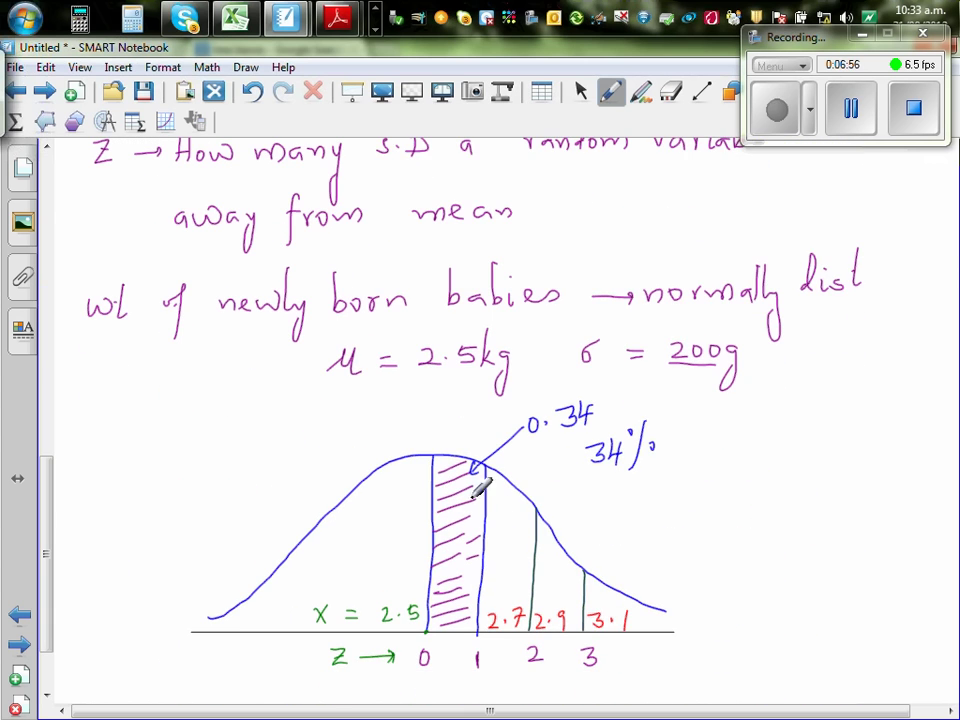
Switch the pen to green and hatch the region between z=1 and z=2.
click(612, 93)
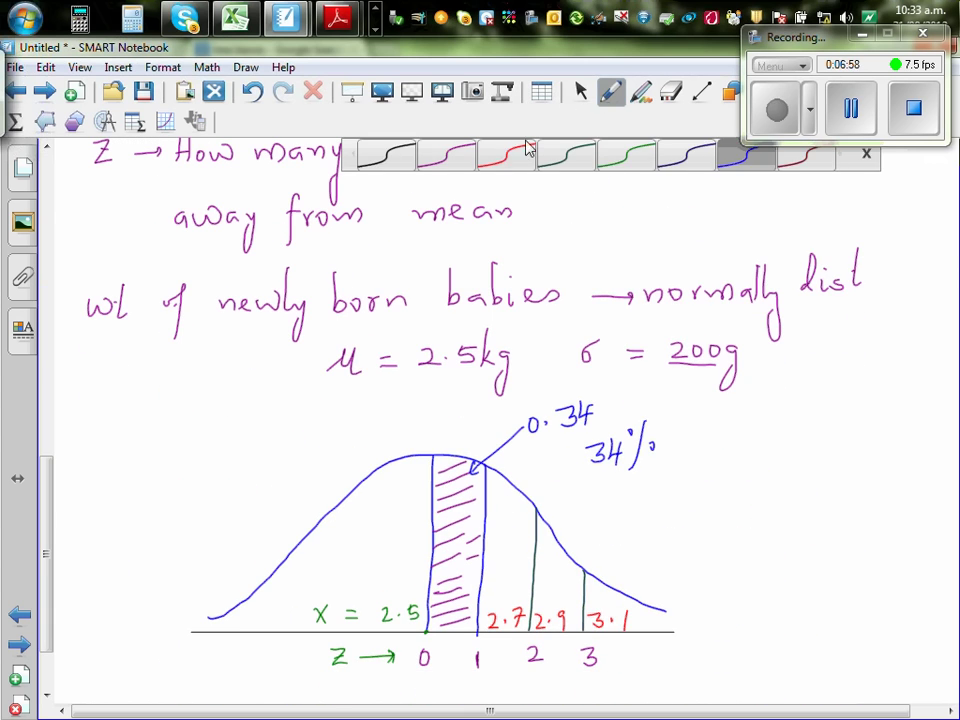
click(632, 157)
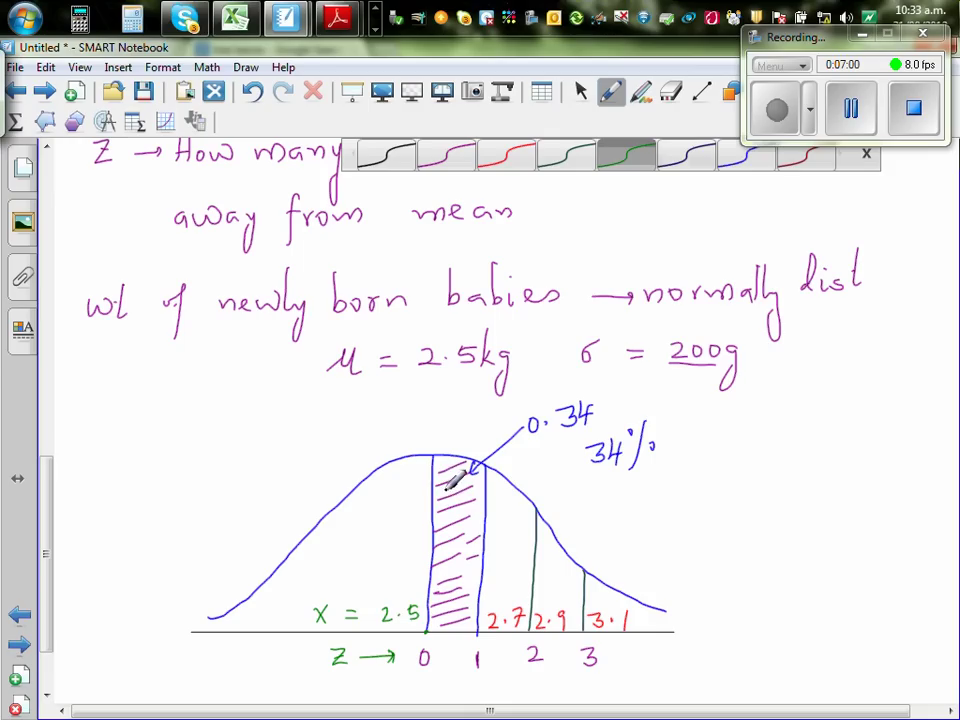
mouse_move(440, 486)
mouse_down()
mouse_move(508, 484)
mouse_move(523, 502)
mouse_up()
drag(438, 514, 531, 511)
mouse_move(437, 533)
mouse_down()
mouse_move(513, 534)
mouse_move(442, 566)
mouse_move(520, 549)
mouse_up()
mouse_move(438, 568)
mouse_down()
mouse_move(506, 565)
mouse_move(514, 573)
mouse_move(500, 584)
mouse_up()
mouse_move(436, 597)
mouse_down()
mouse_move(507, 591)
mouse_move(478, 600)
mouse_up()
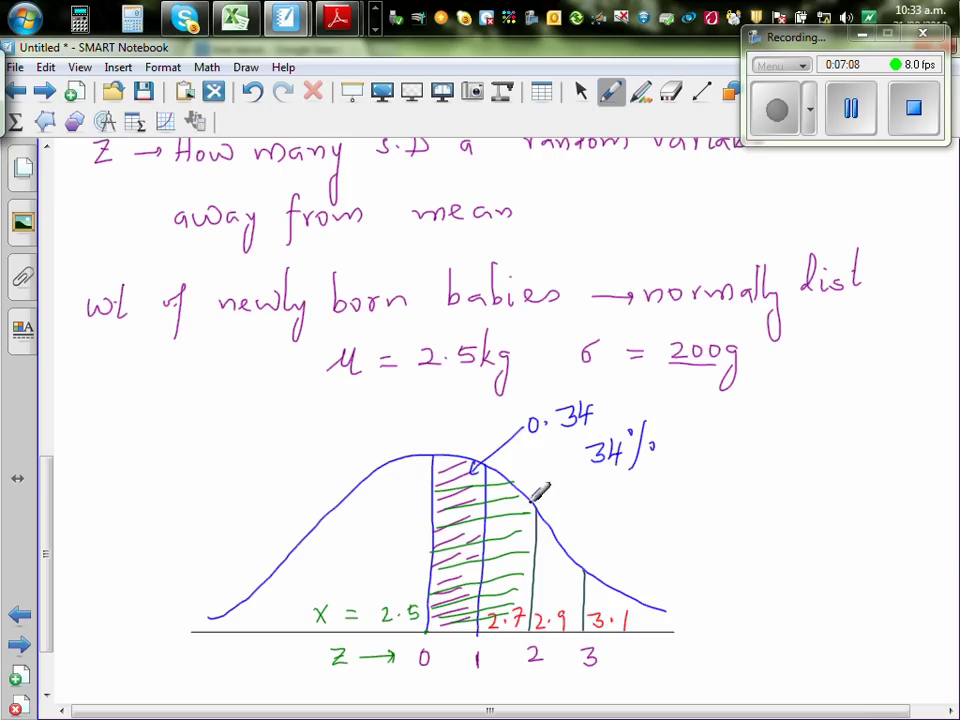
Draw a green arrow into the hatching labelled 0.47, then underline the table's 2.0 row and 4772.
click(609, 93)
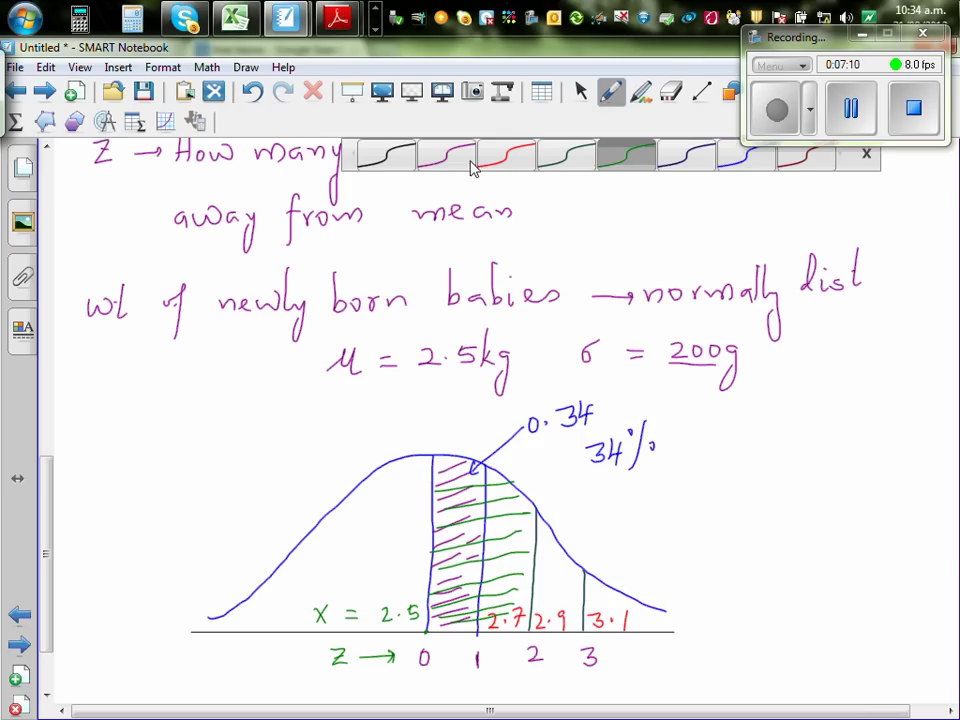
click(745, 157)
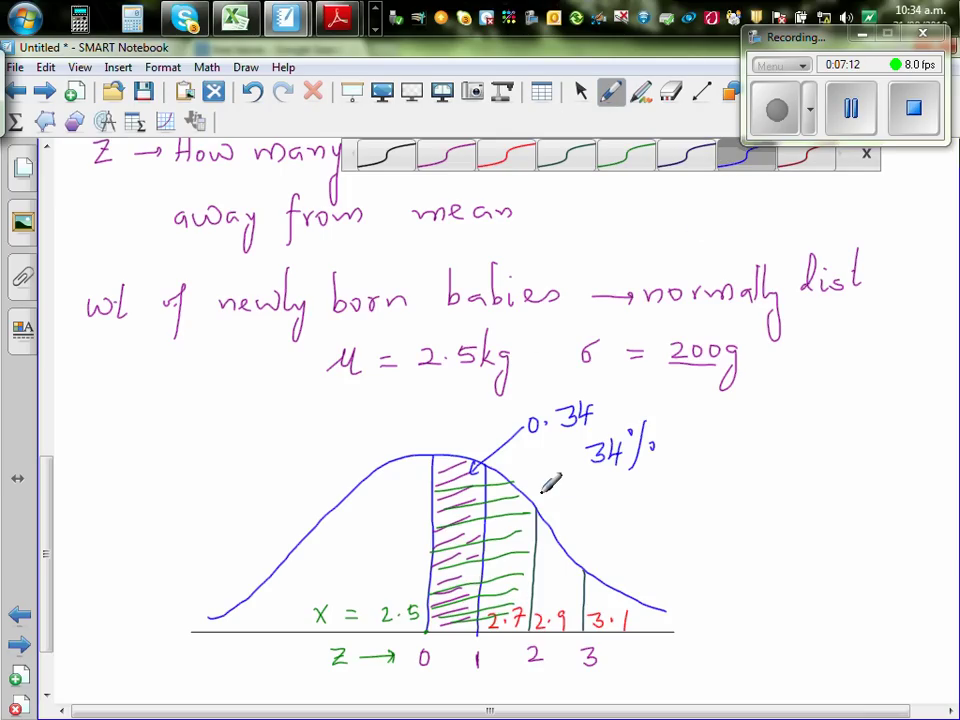
click(629, 160)
drag(514, 548, 645, 503)
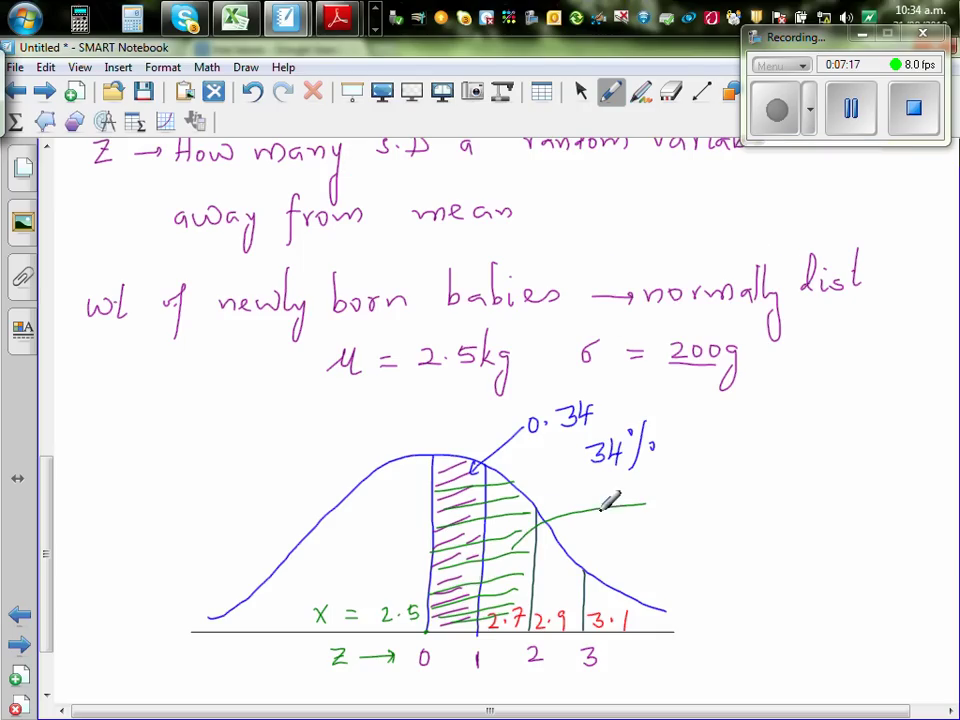
mouse_move(520, 533)
mouse_down()
mouse_move(512, 543)
mouse_move(530, 551)
mouse_up()
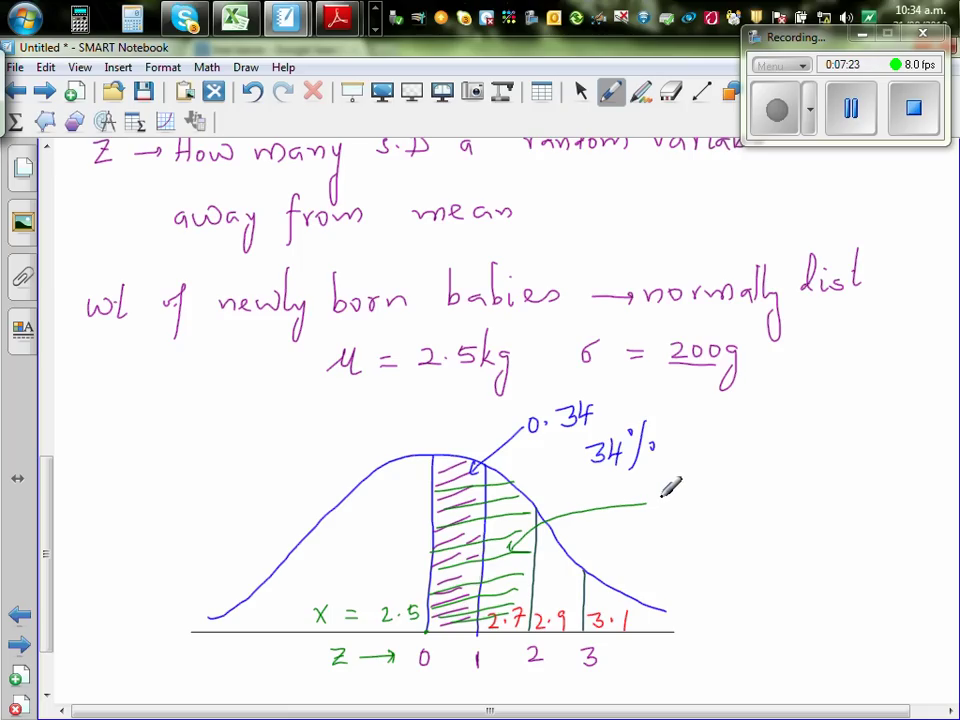
drag(662, 487, 716, 500)
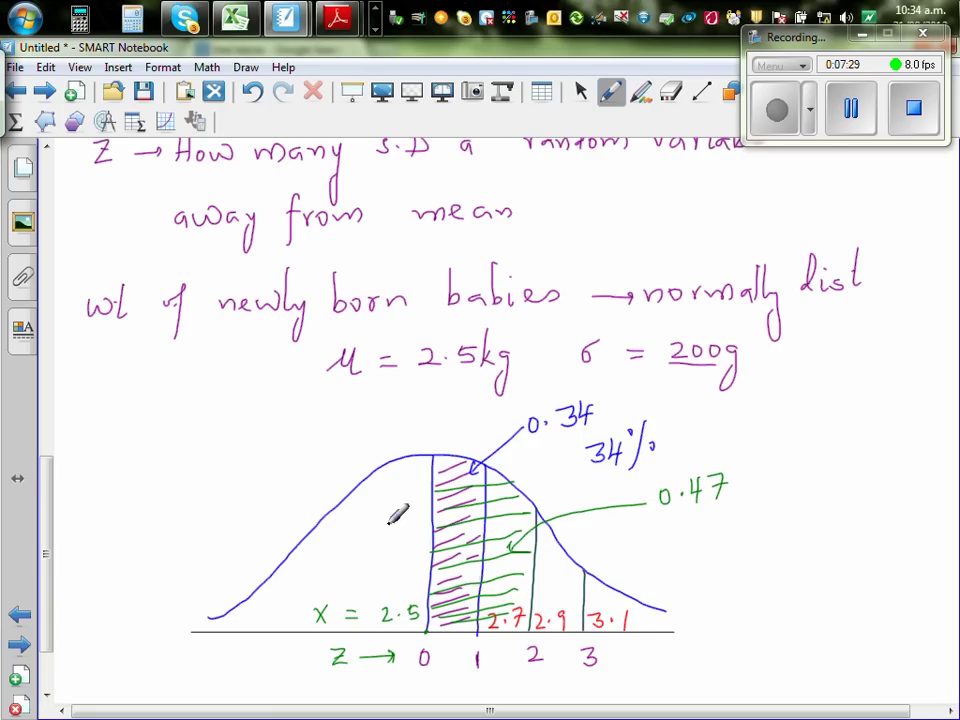
drag(45, 551, 45, 337)
mouse_move(95, 404)
mouse_down()
mouse_move(162, 399)
mouse_move(130, 384)
mouse_move(142, 402)
mouse_move(176, 387)
mouse_up()
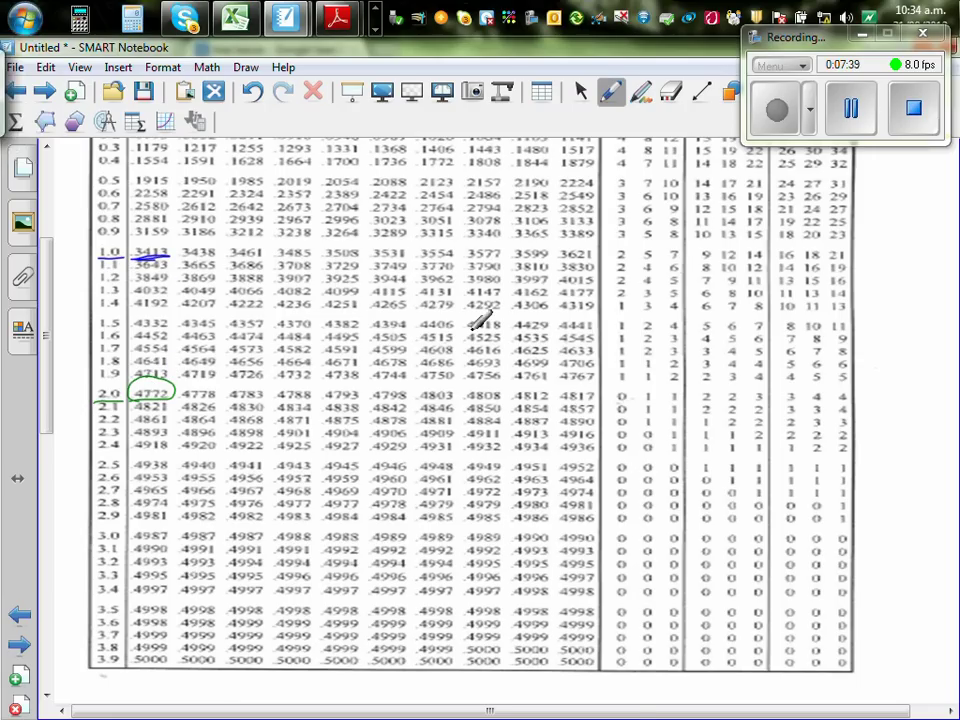
Circle 4772 in green, scroll to the top, and move to the leaf-length problem page.
drag(47, 347, 47, 240)
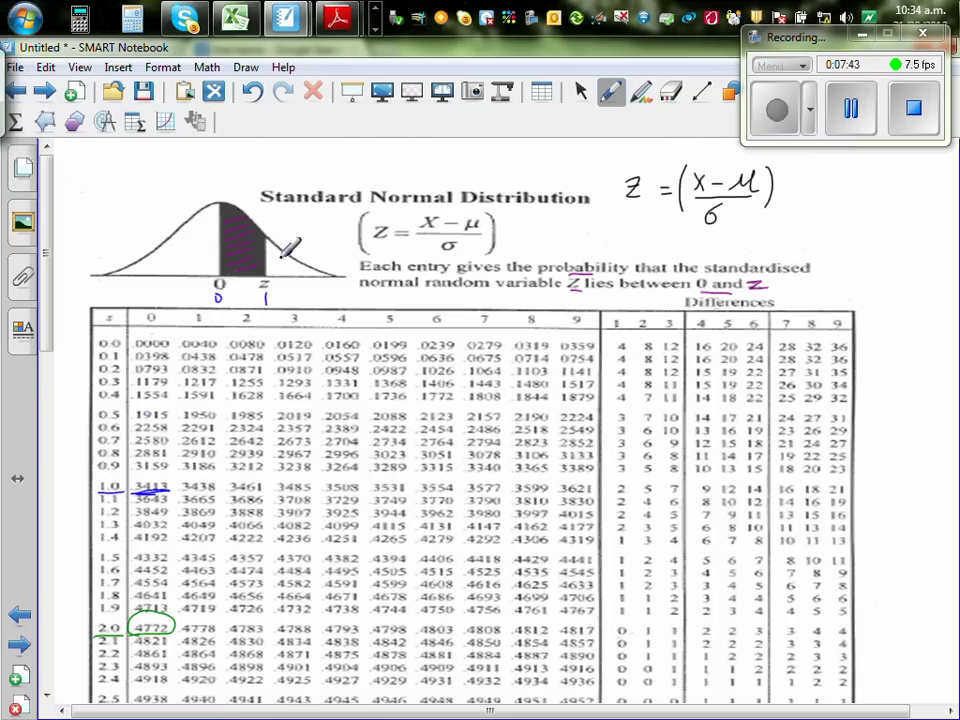
click(20, 617)
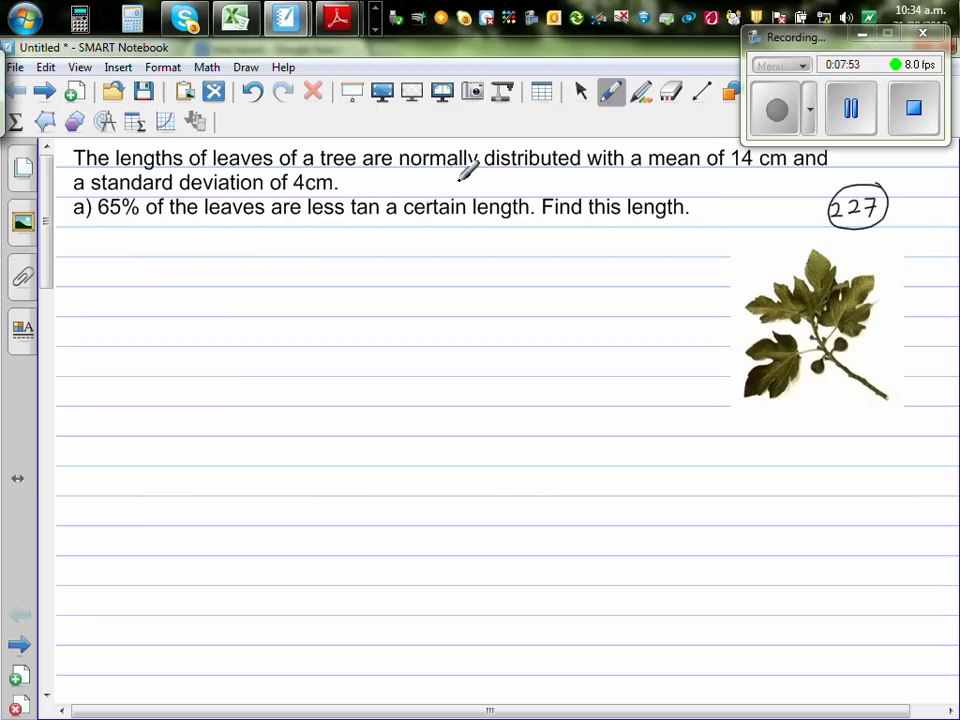
Underline six key terms in green: normally, 14 cm, 4cm, 65%, certain and length.
drag(418, 174, 444, 174)
drag(736, 174, 771, 173)
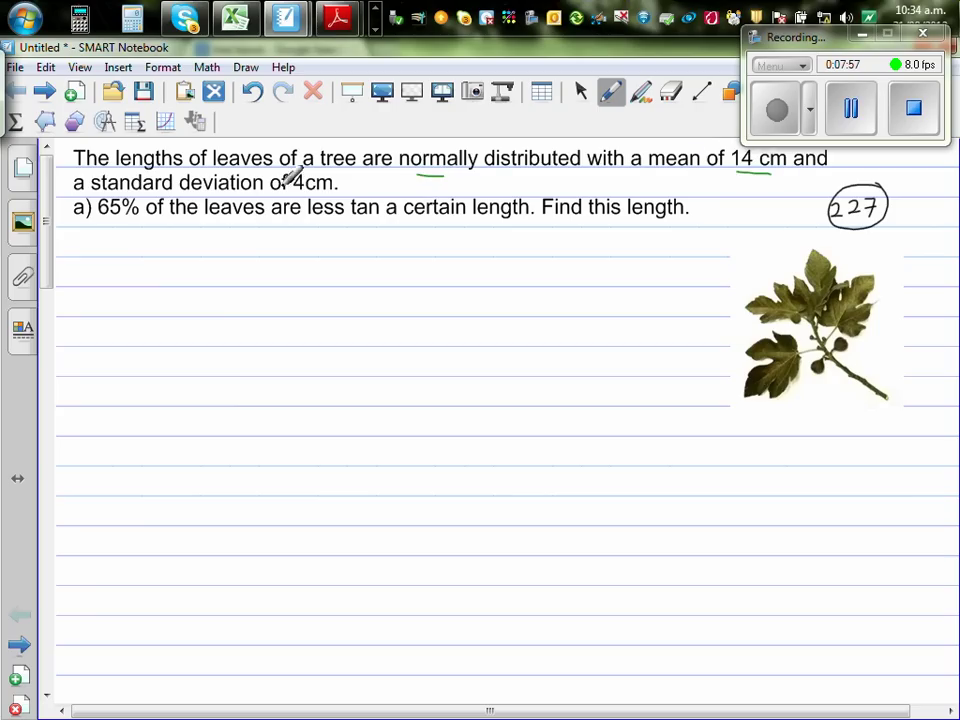
drag(292, 190, 333, 189)
drag(98, 225, 130, 223)
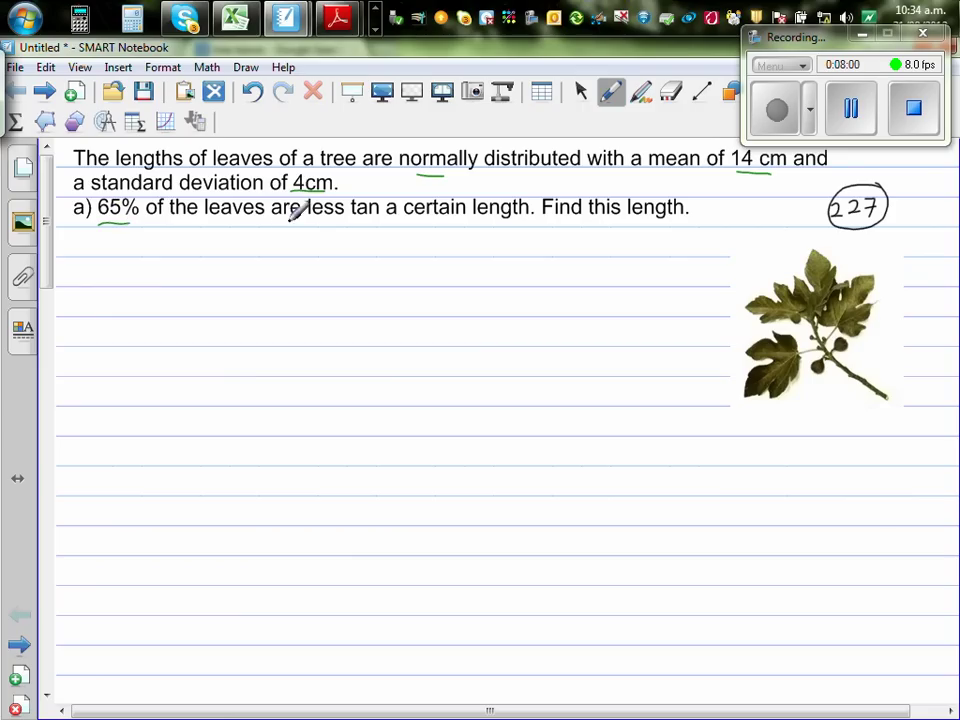
drag(432, 215, 484, 214)
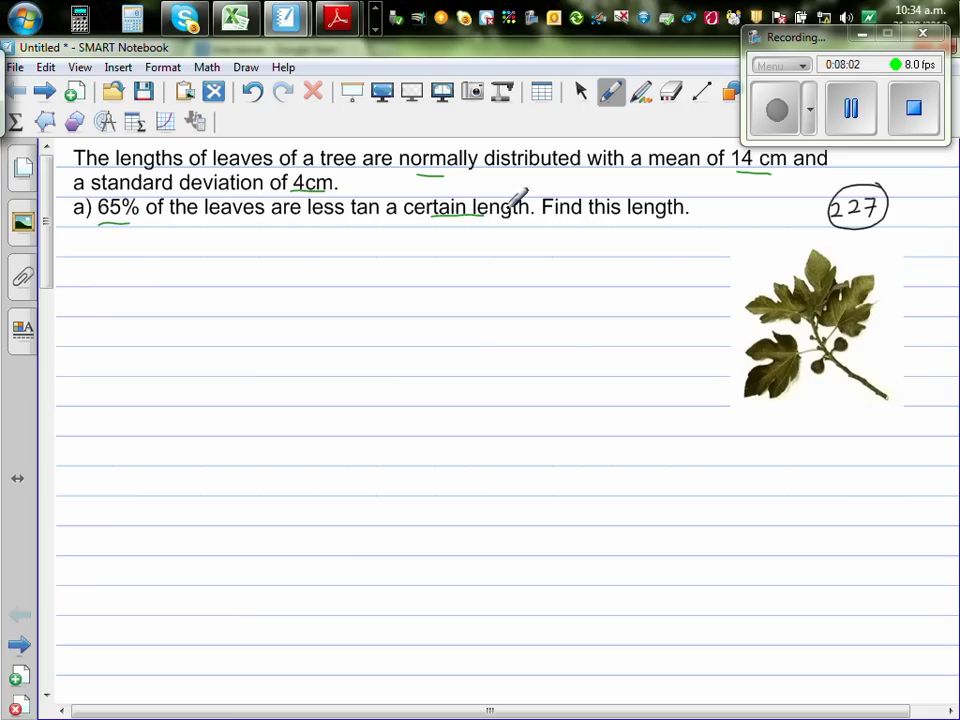
drag(616, 217, 669, 216)
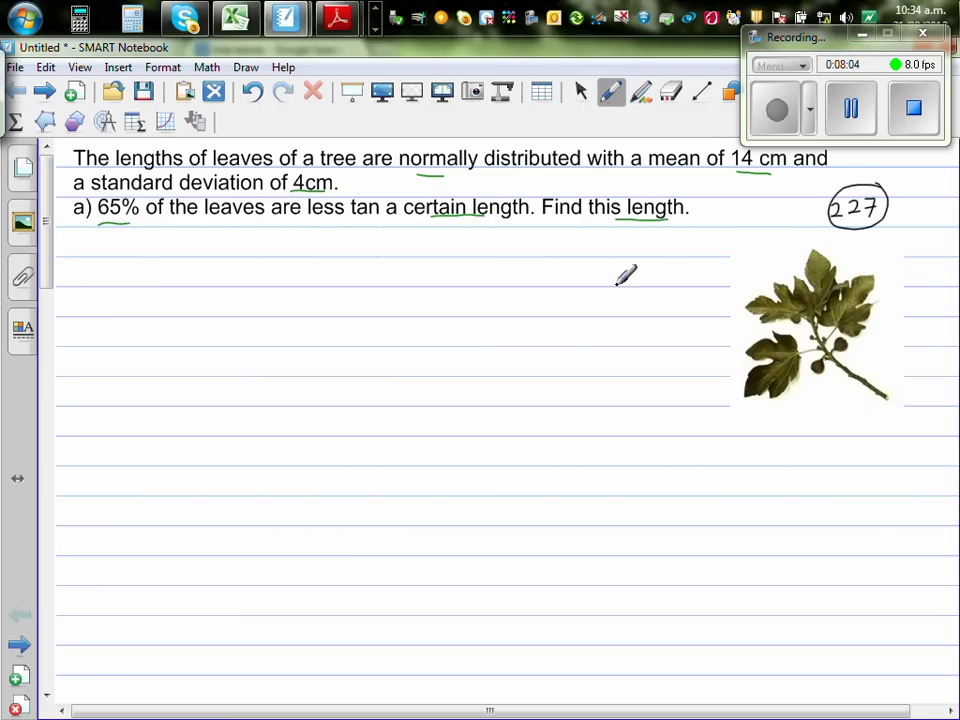
click(704, 93)
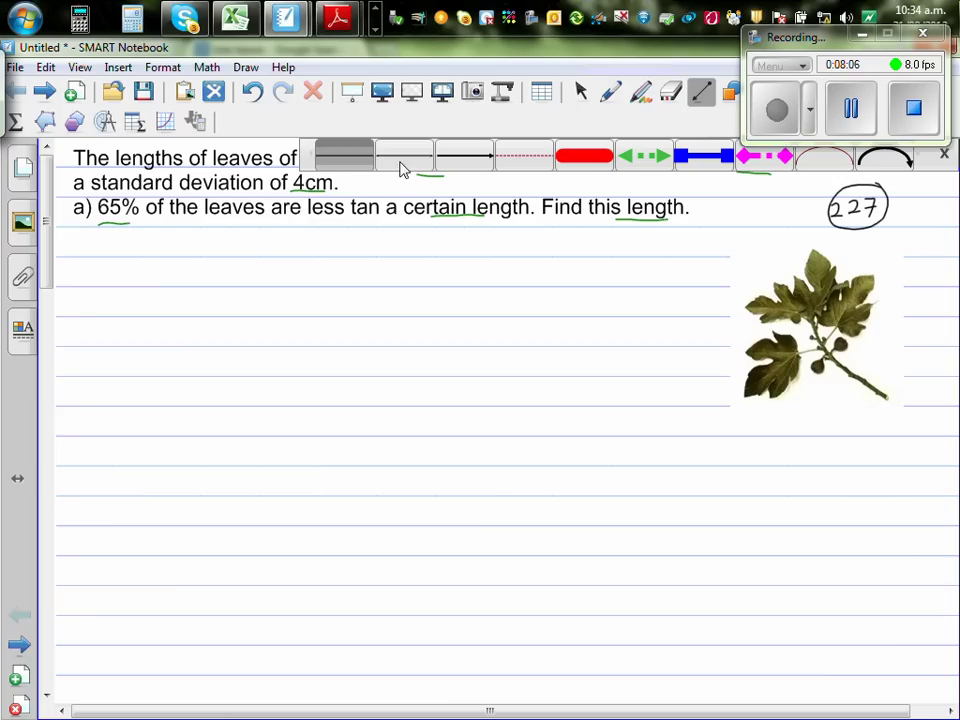
Draw a straight horizontal axis, then a black bell curve with a vertical mean line.
click(334, 164)
drag(115, 523, 537, 521)
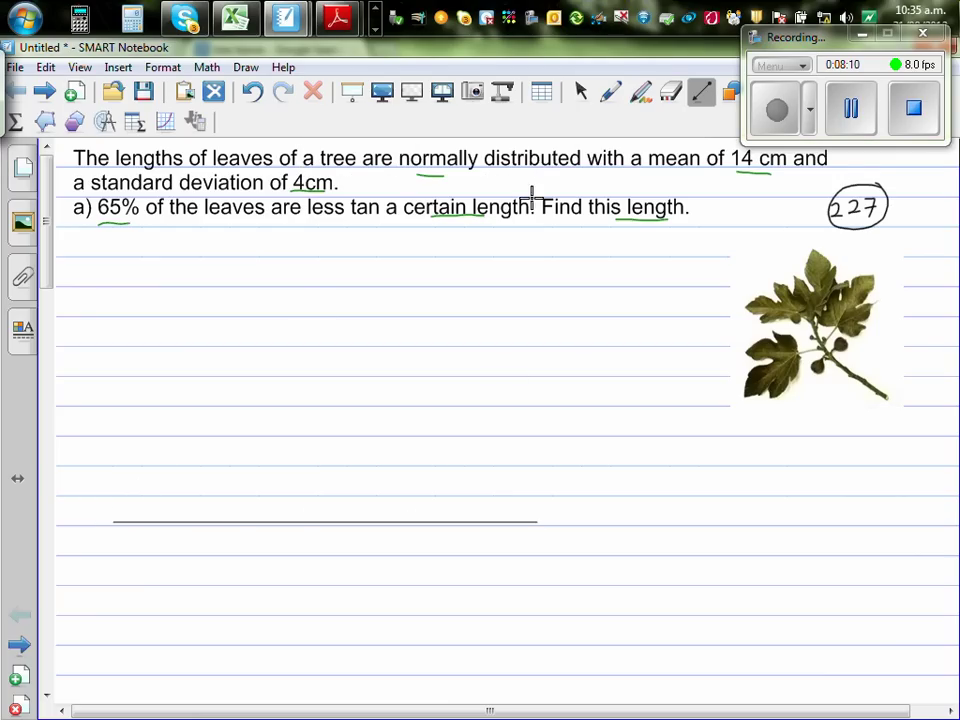
click(611, 94)
click(390, 165)
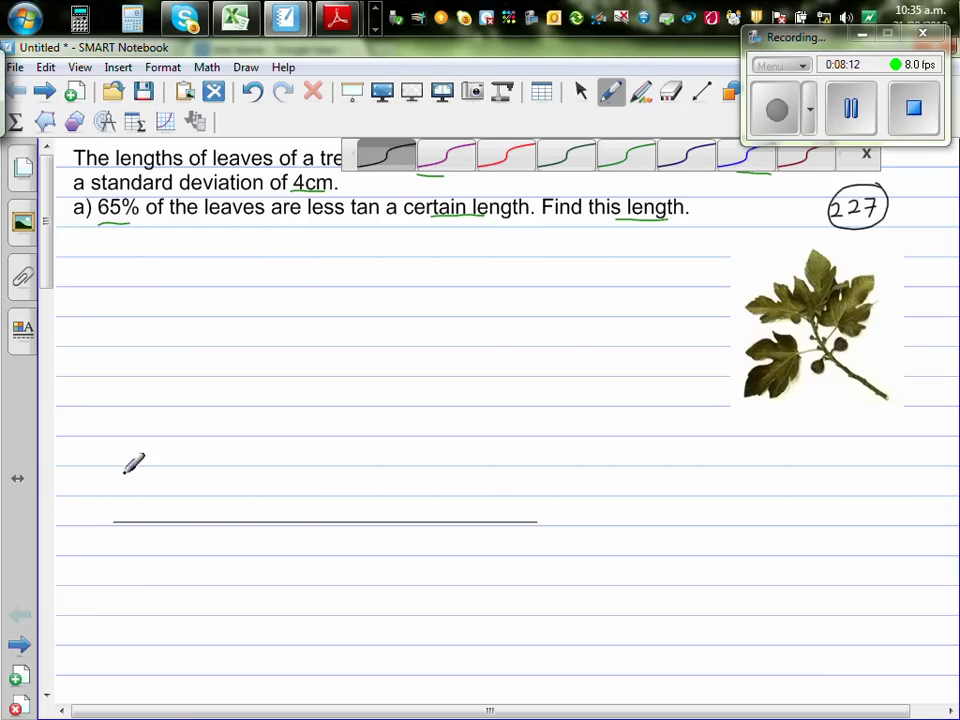
mouse_move(121, 510)
mouse_down()
mouse_move(163, 491)
mouse_move(271, 354)
mouse_move(343, 338)
mouse_move(377, 343)
mouse_move(403, 365)
mouse_move(517, 499)
mouse_up()
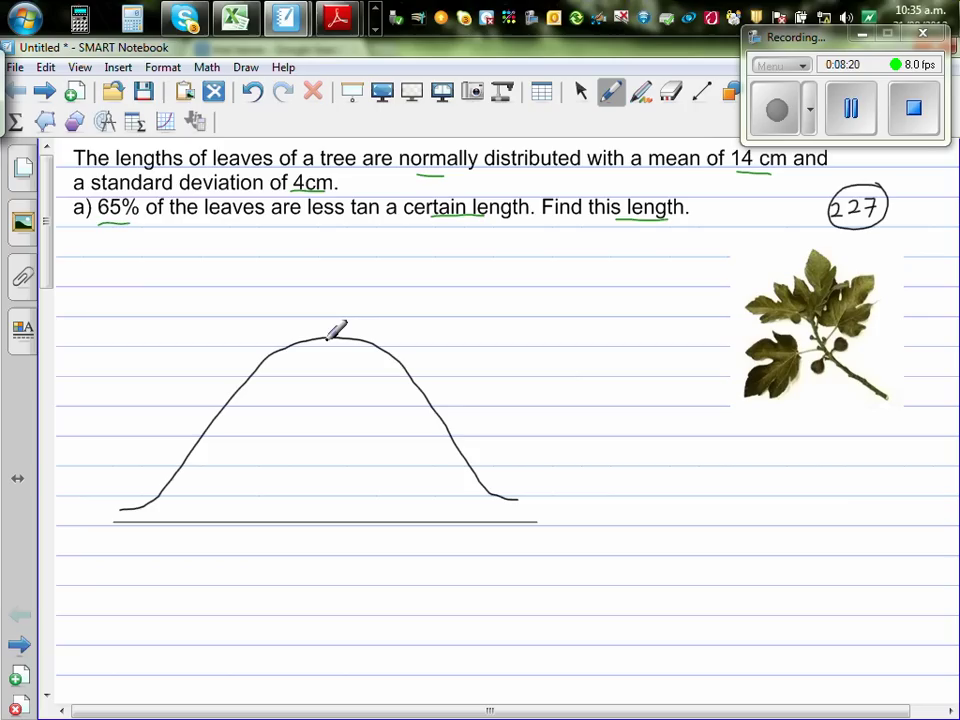
drag(329, 341, 320, 521)
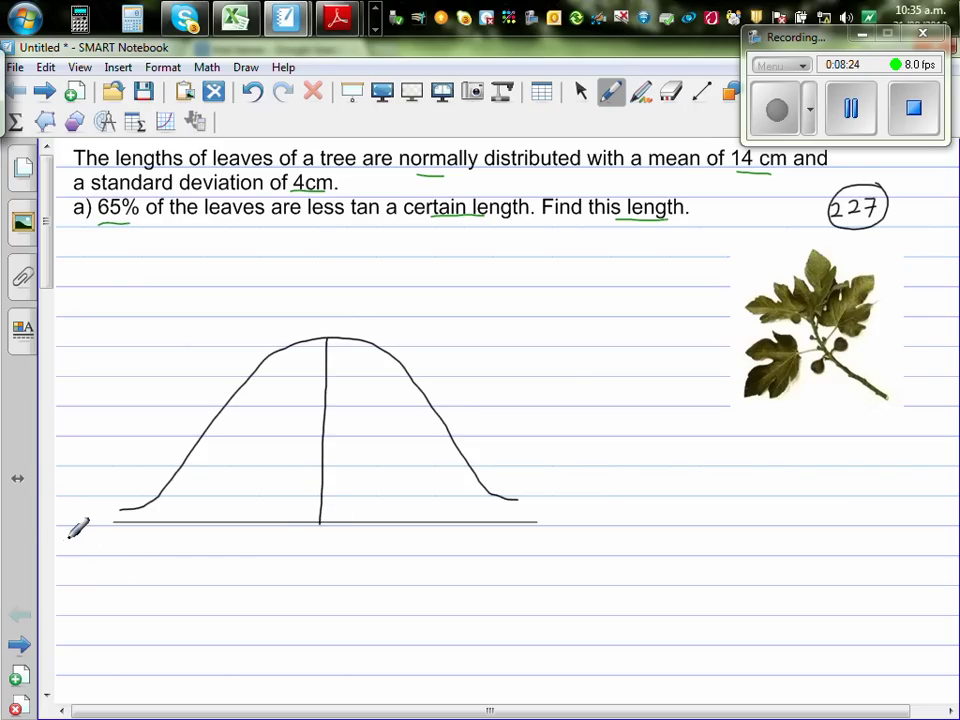
Label the axis X, mark 14cm under the mean line, and write μ = 14 cm.
mouse_move(63, 537)
mouse_down()
mouse_move(72, 550)
mouse_move(98, 544)
mouse_move(70, 567)
mouse_move(77, 580)
mouse_move(100, 577)
mouse_up()
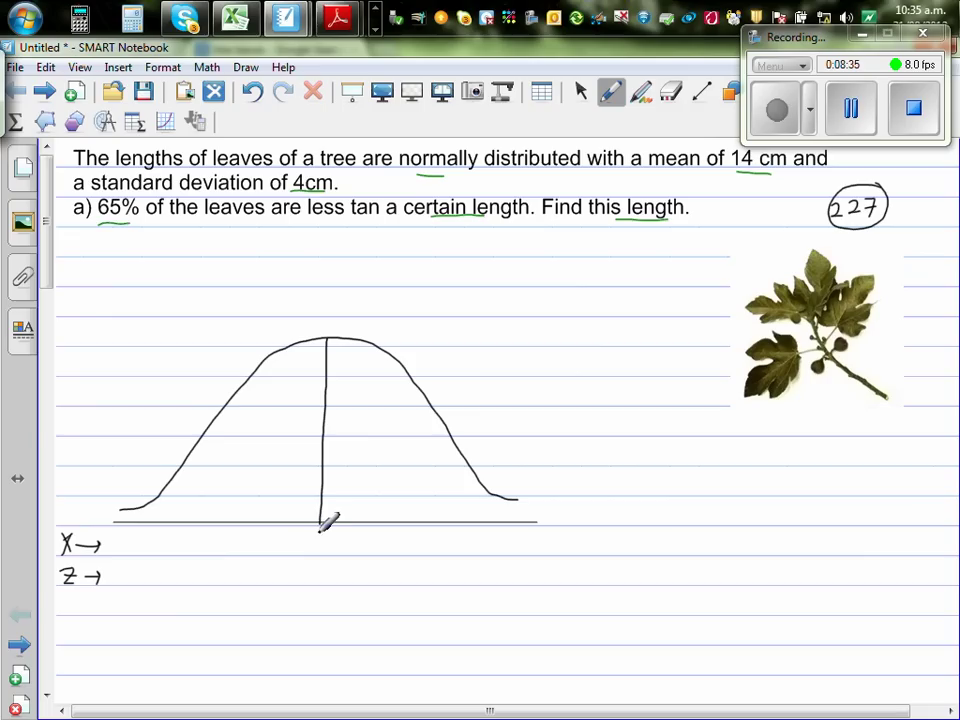
drag(320, 532, 317, 555)
mouse_move(326, 533)
mouse_down()
mouse_move(334, 546)
mouse_move(326, 557)
mouse_move(371, 541)
mouse_up()
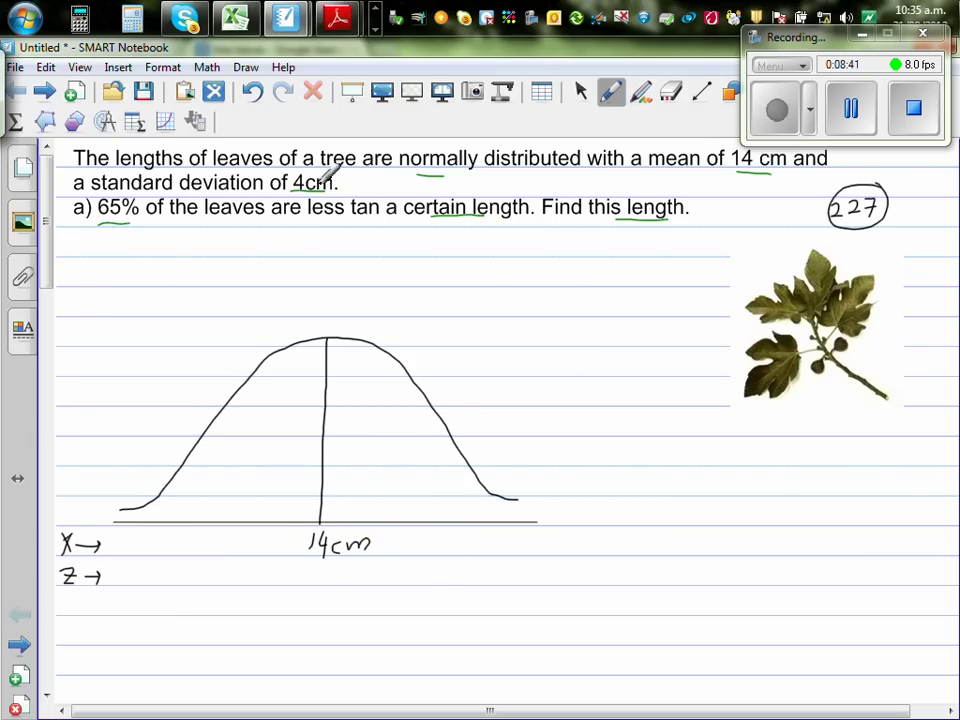
mouse_move(503, 276)
mouse_down()
mouse_move(526, 252)
mouse_move(531, 272)
mouse_move(567, 276)
mouse_up()
mouse_move(576, 259)
mouse_down()
mouse_move(577, 275)
mouse_move(625, 280)
mouse_up()
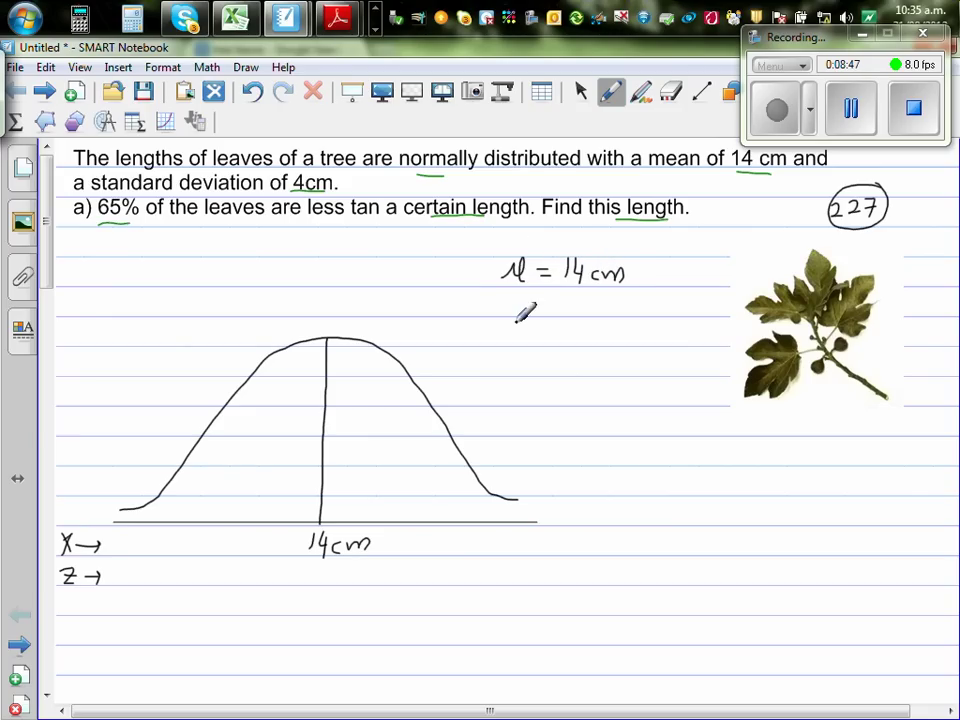